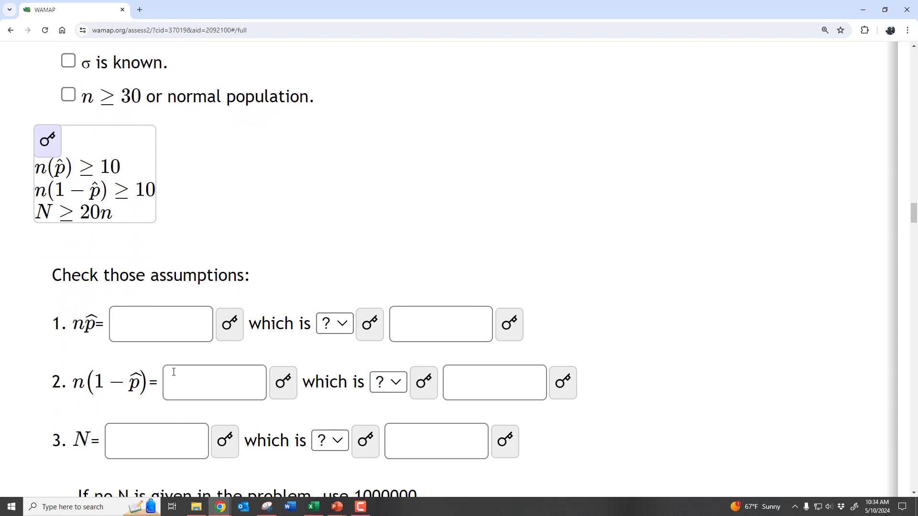
- Review the Question 6 problem statement and reveal the answer for n·p̂ in the first assumption check
{"action": "scroll", "coordinate": [174, 372], "scroll_direction": "up", "scroll_amount": 20}
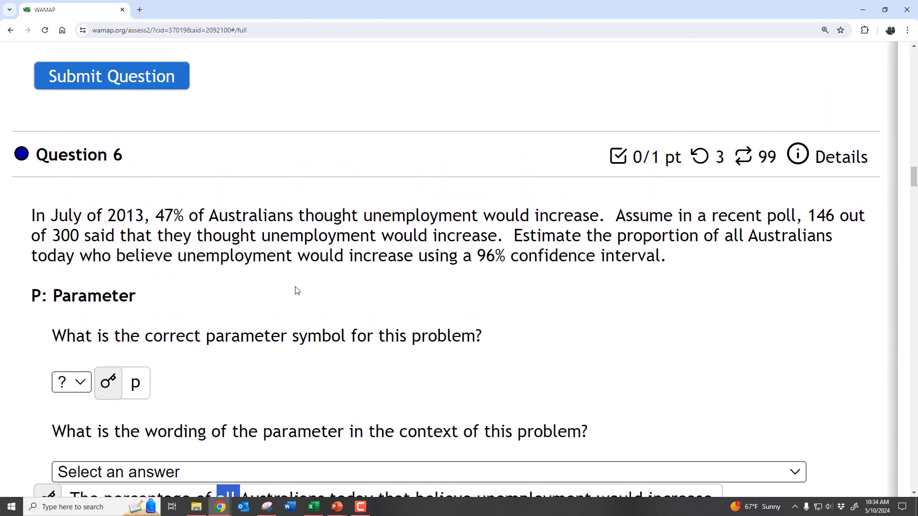
{"action": "scroll", "coordinate": [386, 296], "scroll_direction": "down", "scroll_amount": 15}
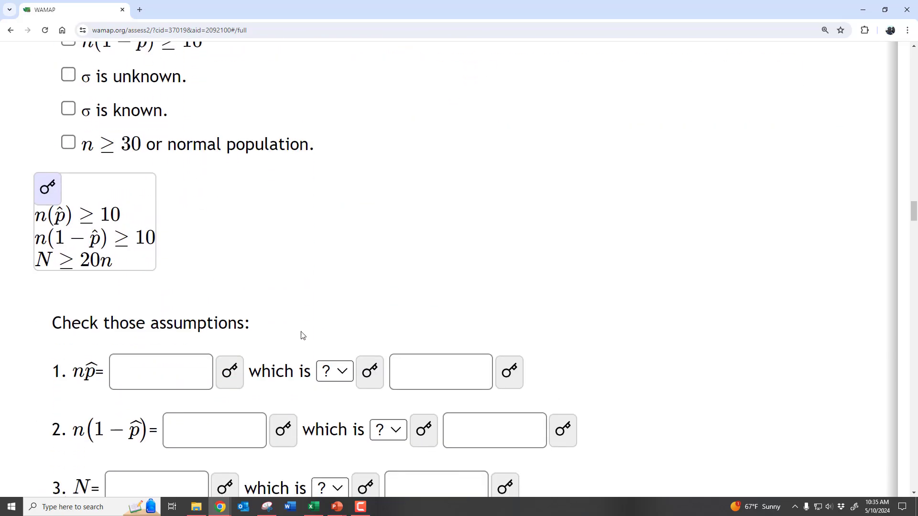
{"action": "left_click", "coordinate": [230, 371]}
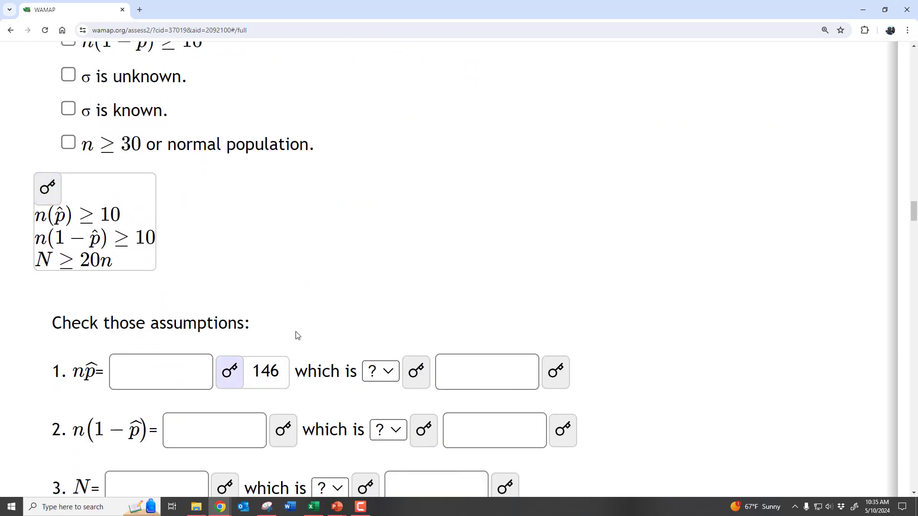
- Highlight the number of poll respondents expecting higher unemployment in the Question 6 problem statement, and return to the assumption checks
{"action": "scroll", "coordinate": [295, 335], "scroll_direction": "up", "scroll_amount": 15}
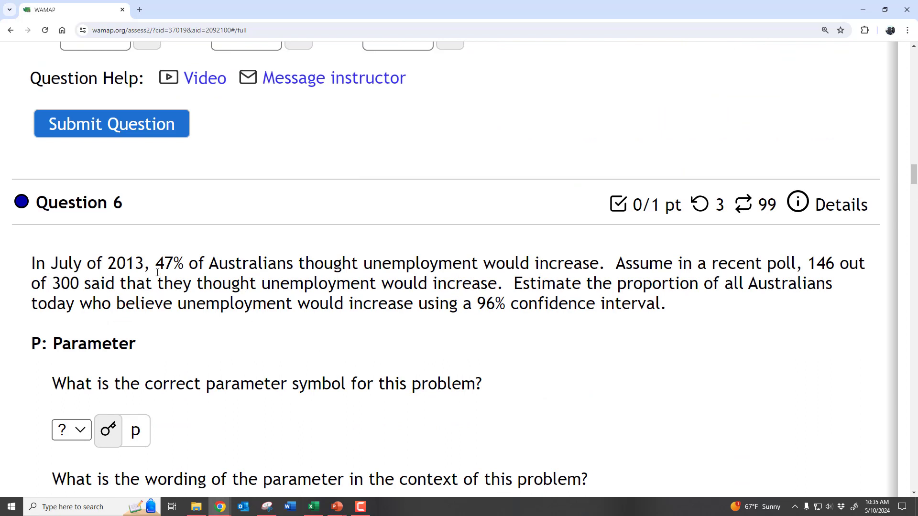
{"action": "left_click_drag", "start_coordinate": [808, 260], "coordinate": [835, 264]}
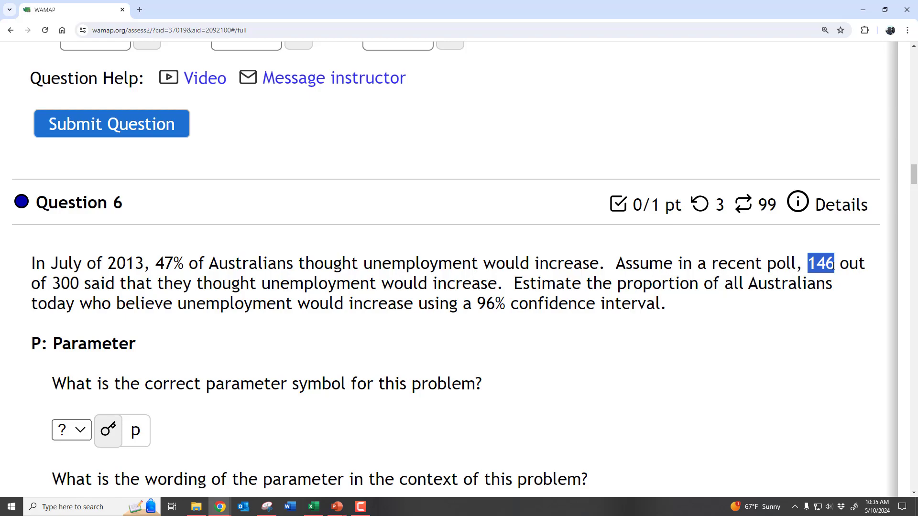
{"action": "scroll", "coordinate": [718, 297], "scroll_direction": "down", "scroll_amount": 14}
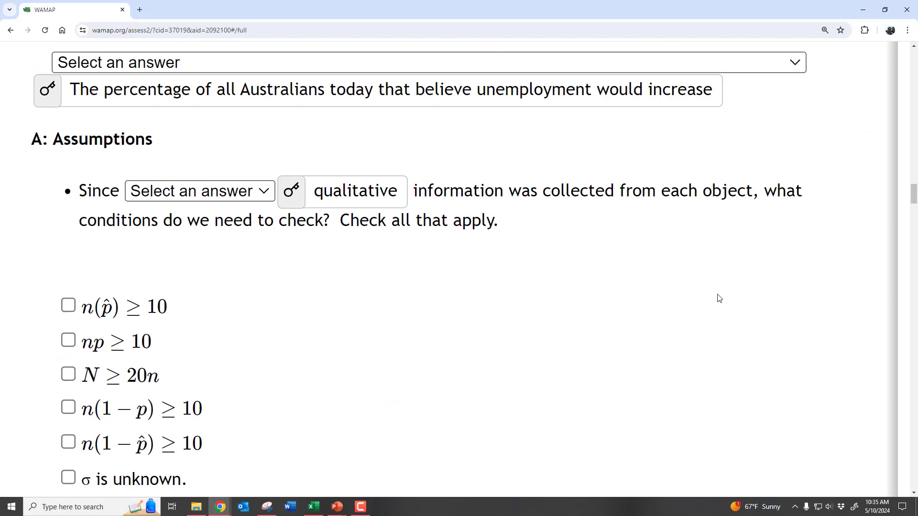
{"action": "scroll", "coordinate": [718, 297], "scroll_direction": "down", "scroll_amount": 5}
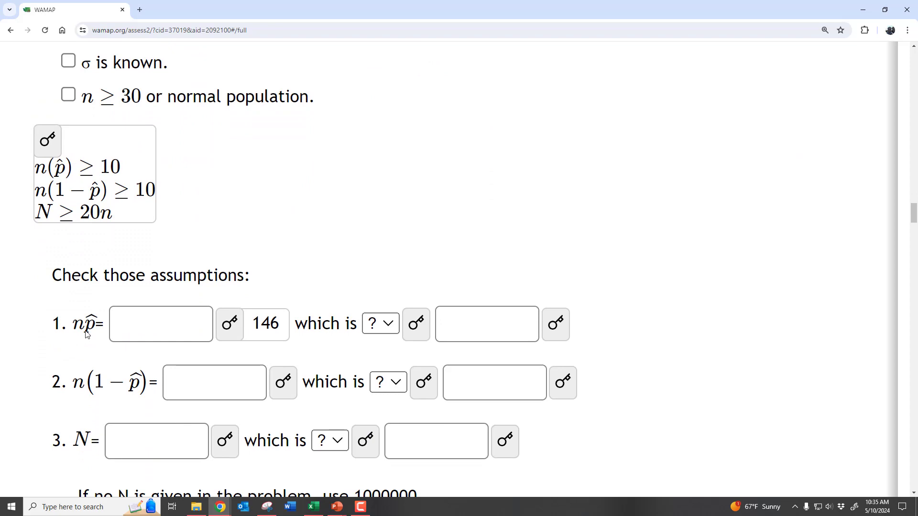
- Reveal the answers for the comparison sign and the minimum value in the first assumption check
{"action": "left_click", "coordinate": [382, 323]}
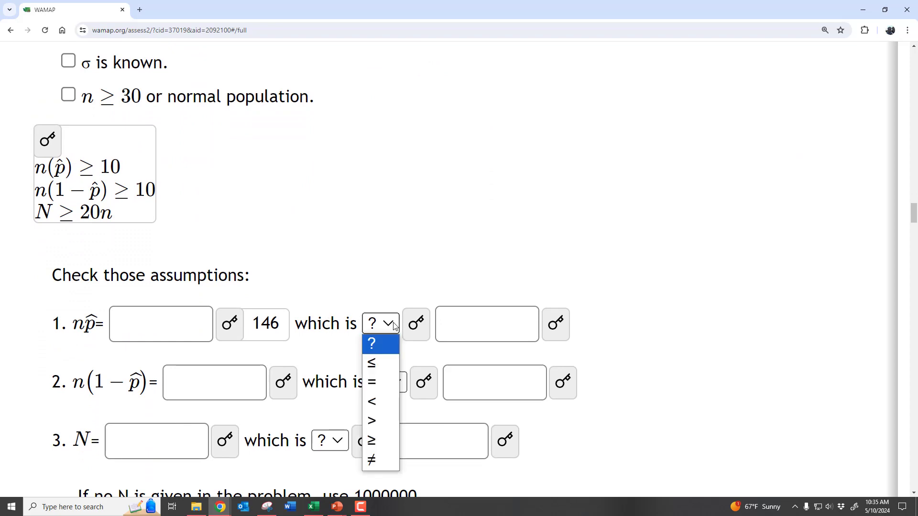
{"action": "left_click", "coordinate": [420, 325]}
{"action": "left_click", "coordinate": [584, 324]}
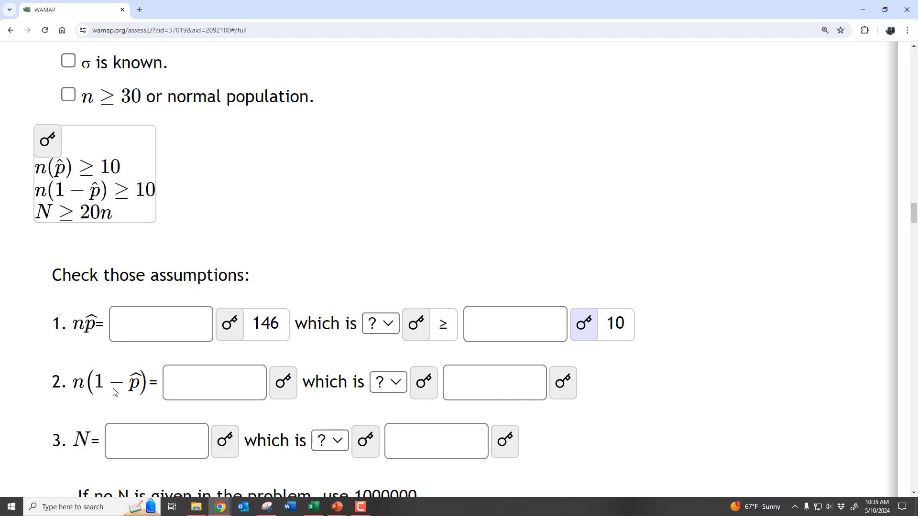
- Reveal all three answers of the second assumption check, n(1 − p̂), and highlight the success and failure counts for comparison
{"action": "left_click", "coordinate": [287, 390]}
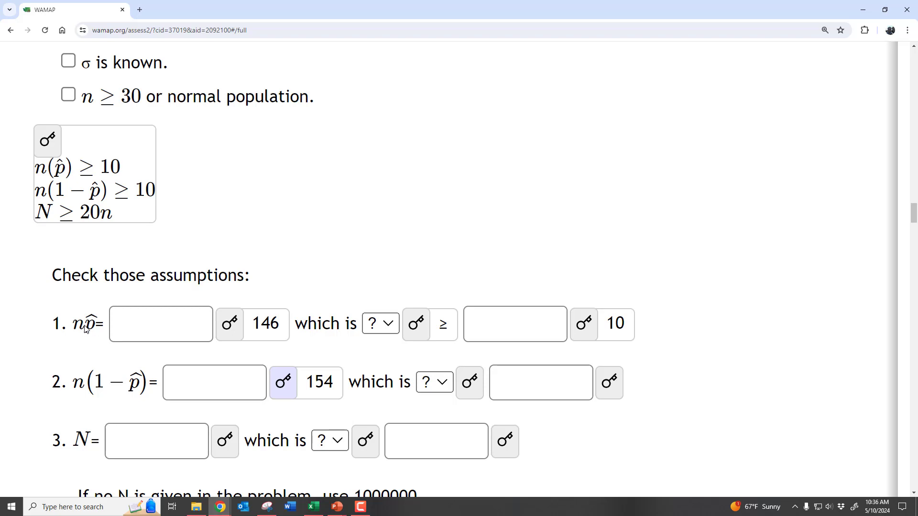
{"action": "left_click_drag", "start_coordinate": [253, 325], "coordinate": [287, 326]}
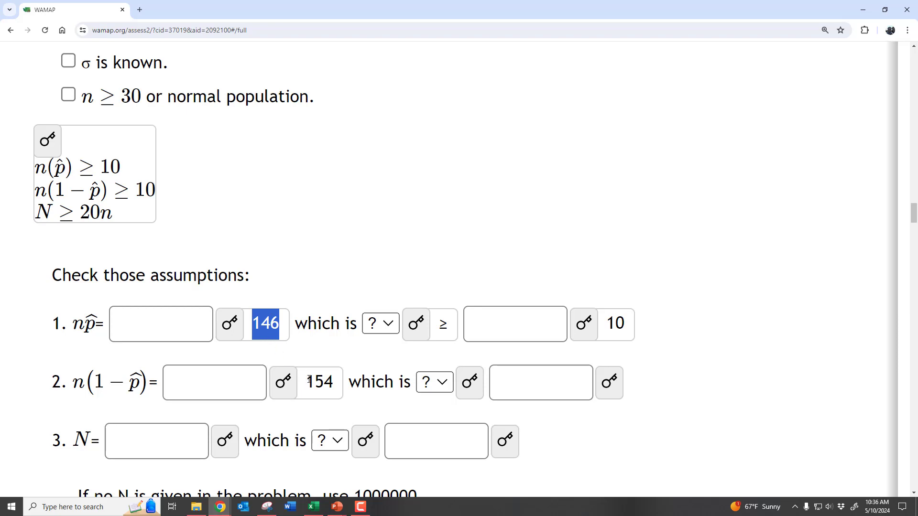
{"action": "left_click_drag", "start_coordinate": [306, 382], "coordinate": [337, 386]}
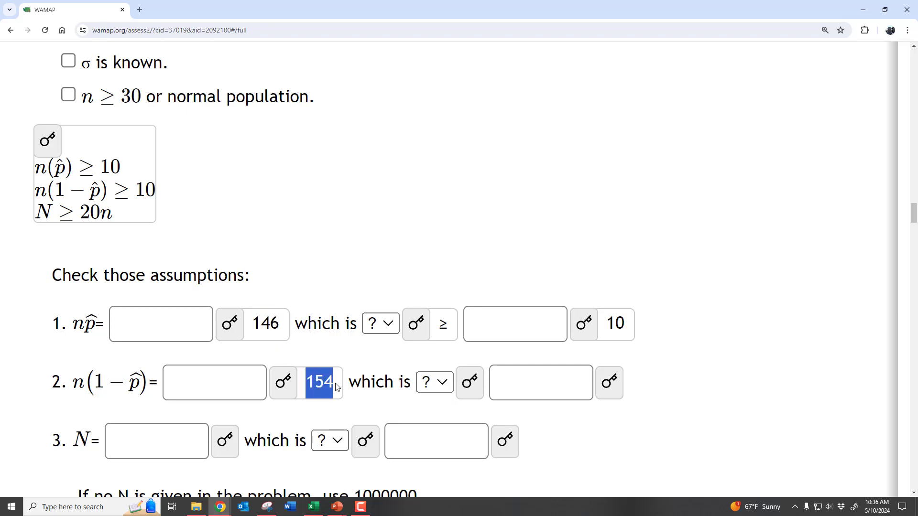
{"action": "left_click", "coordinate": [473, 386]}
{"action": "left_click", "coordinate": [642, 385]}
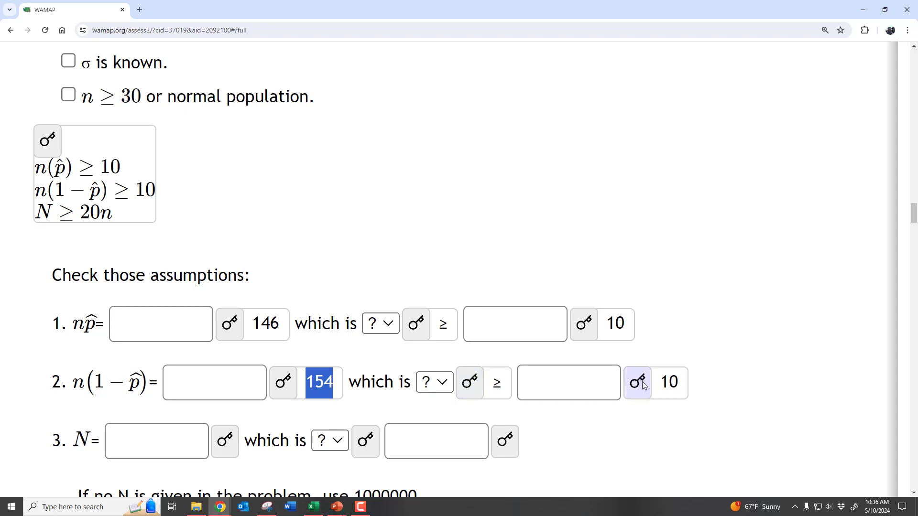
- Check the problem statement for a population size, and reveal the answers for N and its minimum value in the third assumption check
{"action": "scroll", "coordinate": [272, 403], "scroll_direction": "down", "scroll_amount": 1}
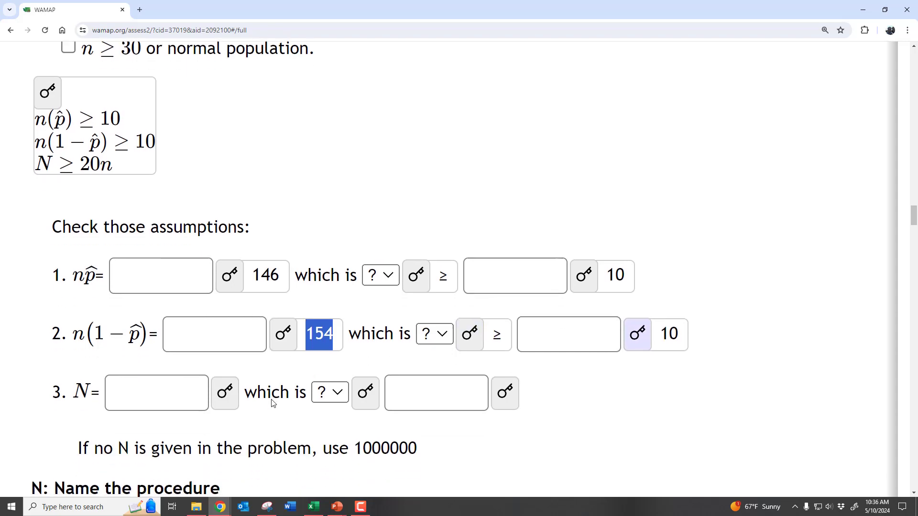
{"action": "scroll", "coordinate": [272, 403], "scroll_direction": "down", "scroll_amount": 1}
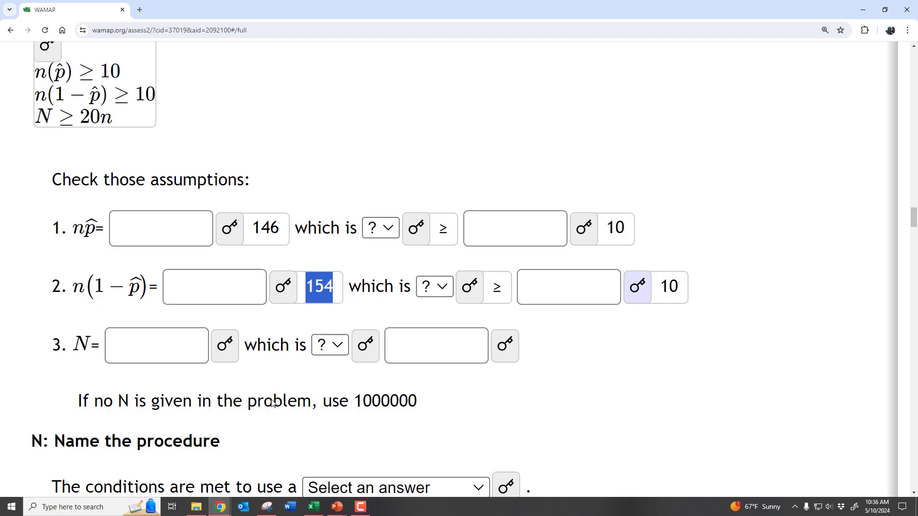
{"action": "scroll", "coordinate": [272, 404], "scroll_direction": "up", "scroll_amount": 15}
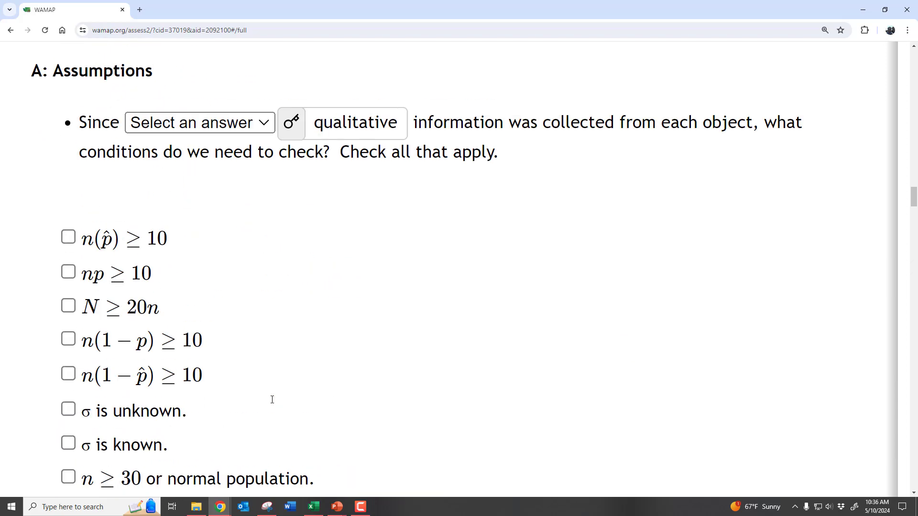
{"action": "scroll", "coordinate": [273, 400], "scroll_direction": "up", "scroll_amount": 4}
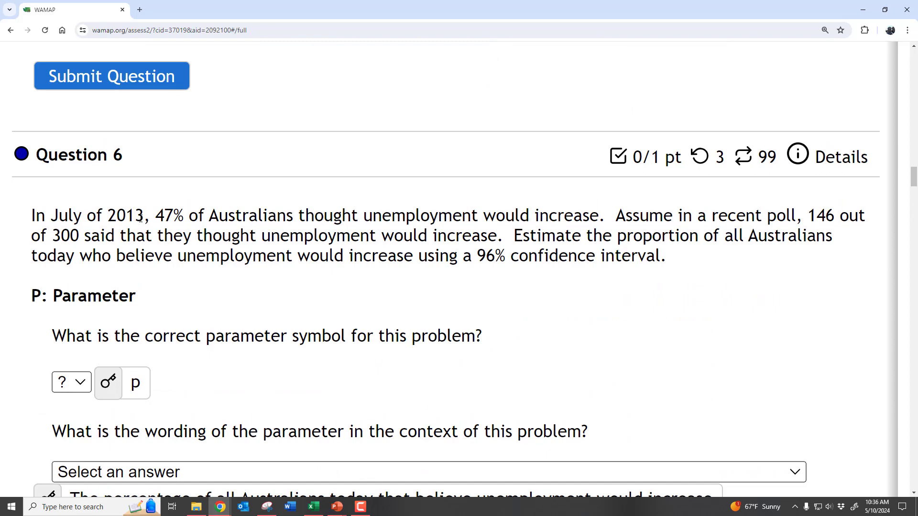
{"action": "scroll", "coordinate": [140, 219], "scroll_direction": "down", "scroll_amount": 18}
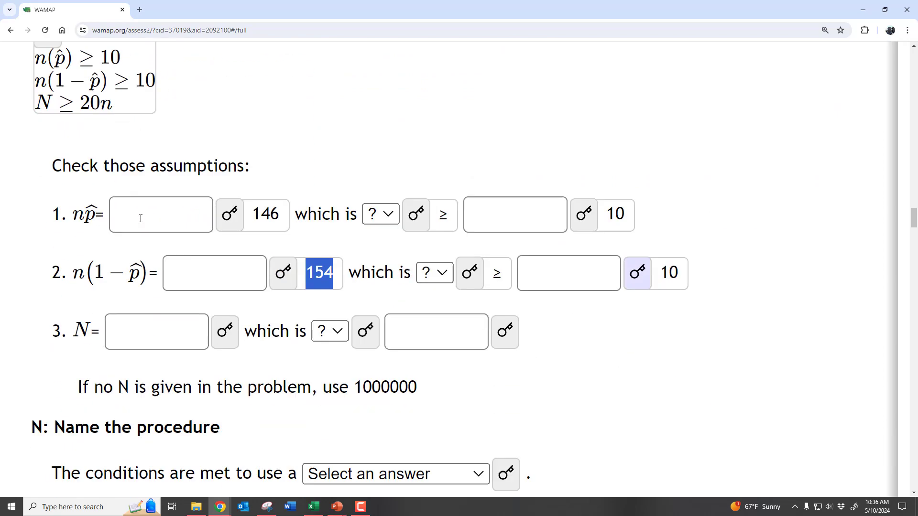
{"action": "scroll", "coordinate": [141, 219], "scroll_direction": "down", "scroll_amount": 1}
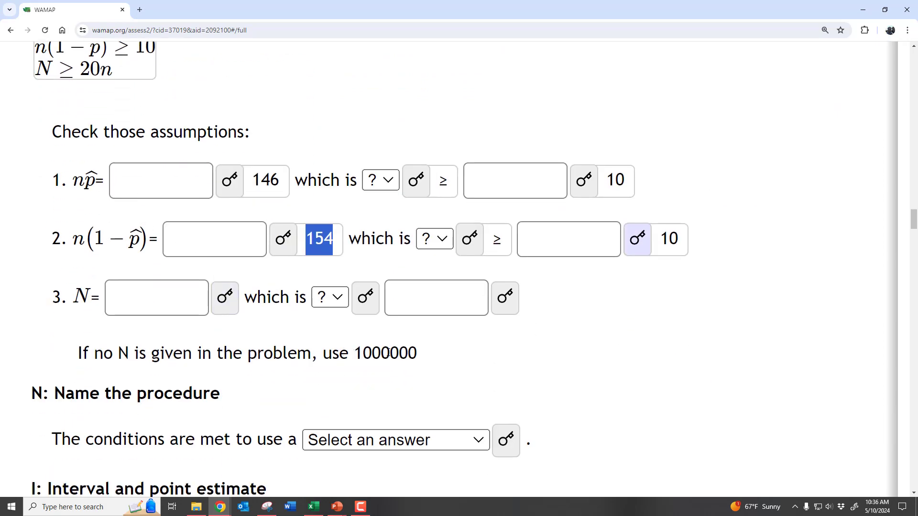
{"action": "left_click", "coordinate": [233, 300]}
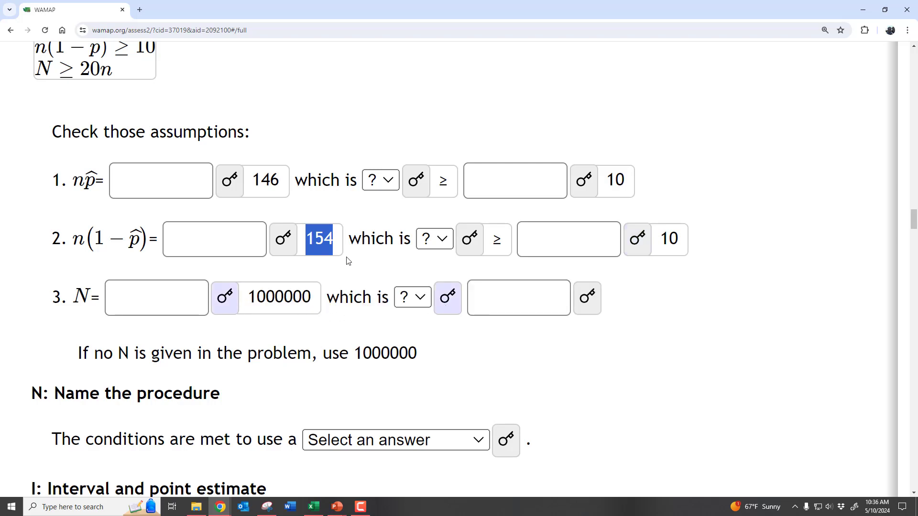
{"action": "scroll", "coordinate": [103, 128], "scroll_direction": "up", "scroll_amount": 2}
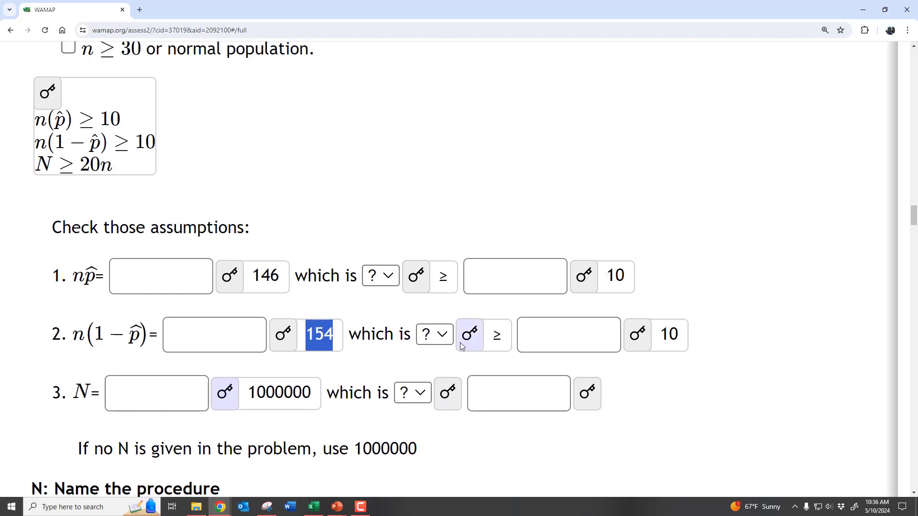
{"action": "left_click", "coordinate": [583, 385]}
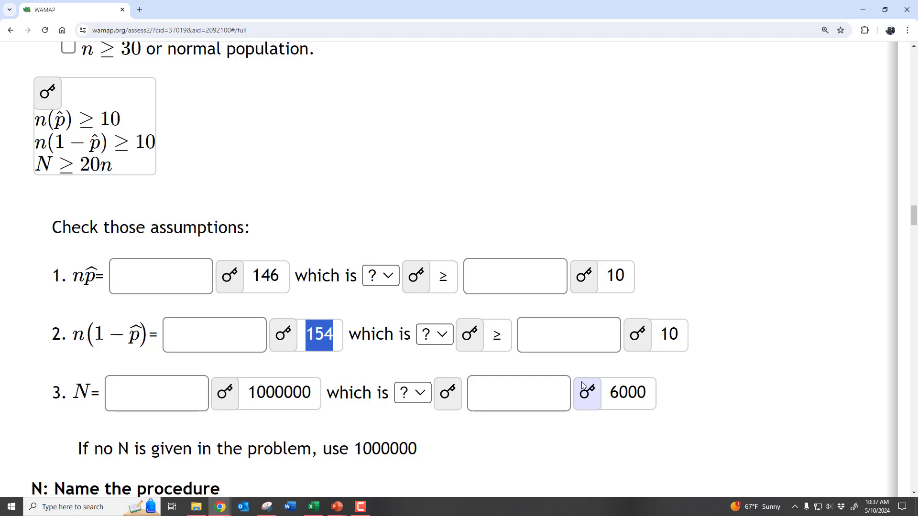
- Reveal the answer for the procedure name and the answers for the point estimate's symbol and fraction value
{"action": "scroll", "coordinate": [550, 347], "scroll_direction": "down", "scroll_amount": 6}
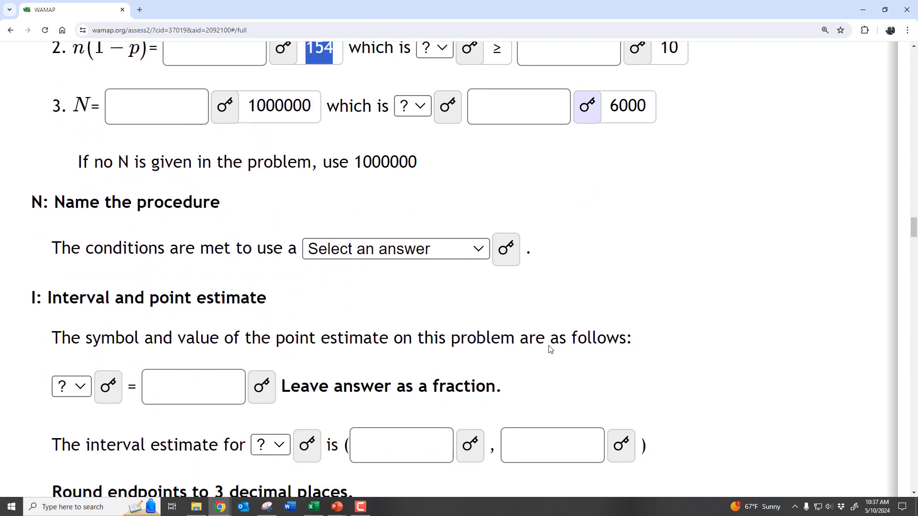
{"action": "left_click", "coordinate": [506, 249]}
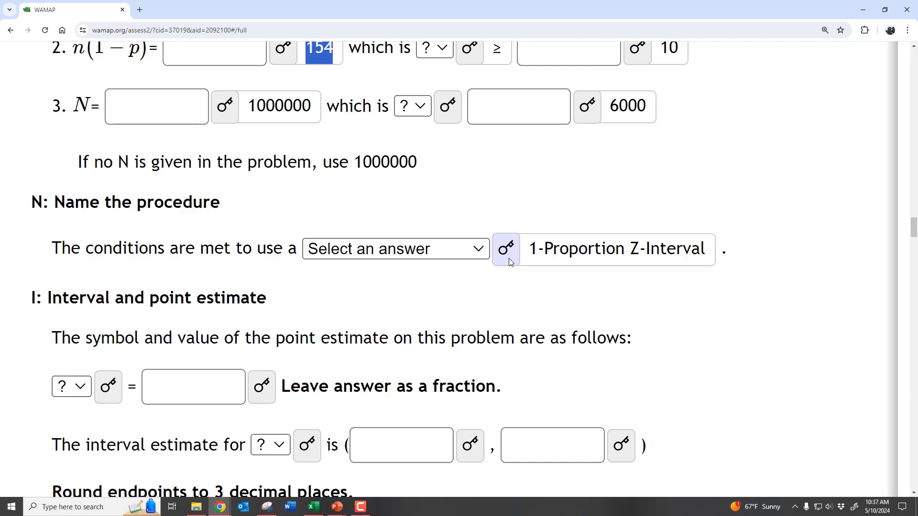
{"action": "scroll", "coordinate": [458, 306], "scroll_direction": "down", "scroll_amount": 3}
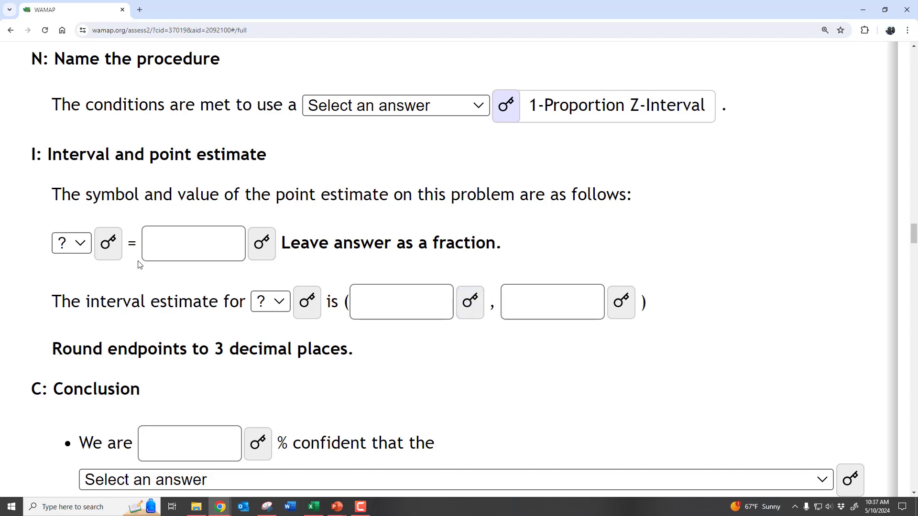
{"action": "left_click", "coordinate": [114, 250]}
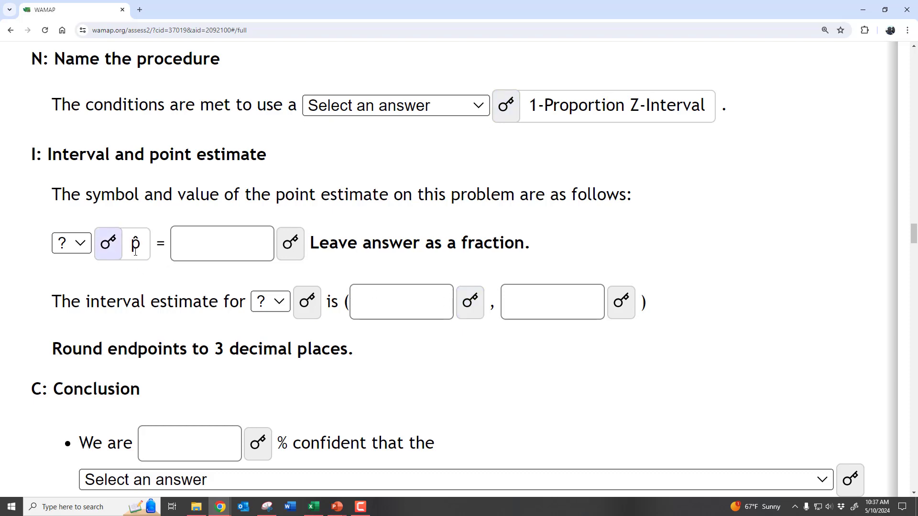
{"action": "left_click", "coordinate": [290, 254]}
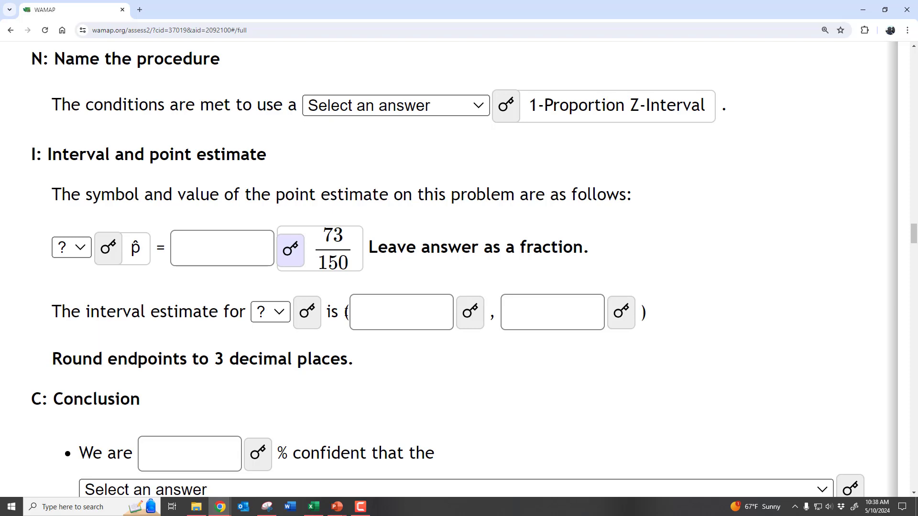
- Switch to the MATH 146 Functions workbook in Excel and move the proportion CI assumptions text box up over the Single Mean table
{"action": "left_click", "coordinate": [314, 508]}
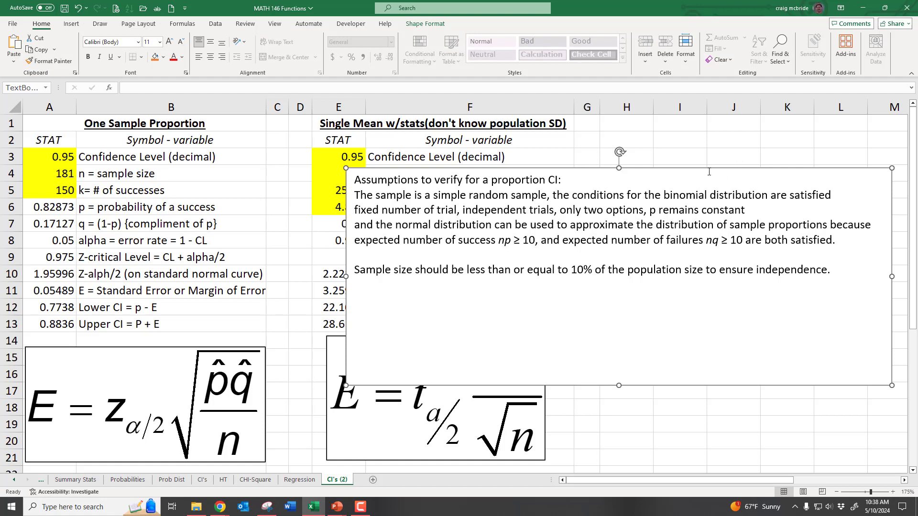
{"action": "left_click_drag", "start_coordinate": [699, 169], "coordinate": [685, 143]}
{"action": "left_click_drag", "start_coordinate": [676, 125], "coordinate": [664, 114]}
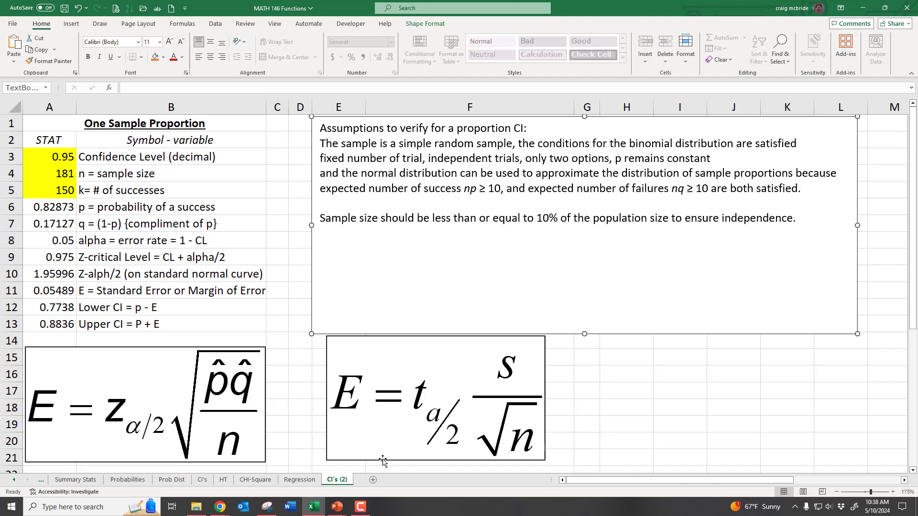
- Look up and highlight the confidence level in Question 6 on the WAMAP page in Chrome, and return to the Excel workbook
{"action": "left_click", "coordinate": [226, 509]}
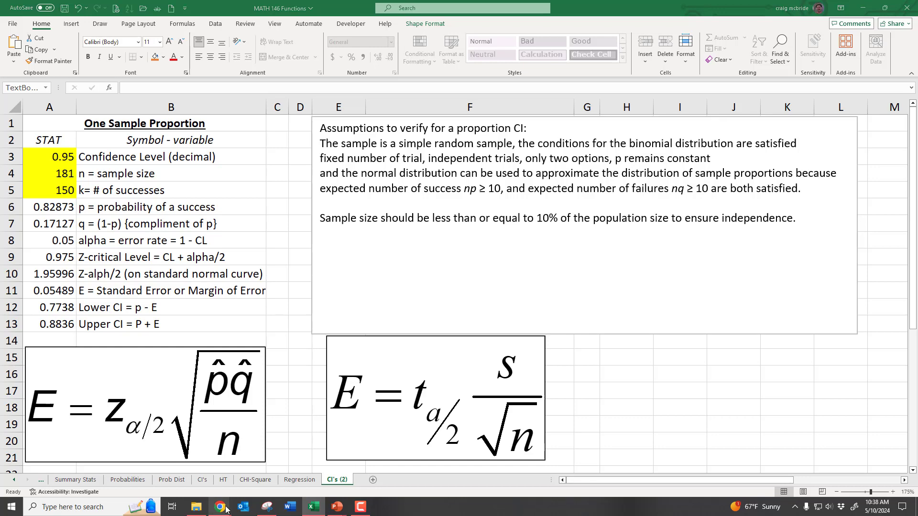
{"action": "left_click", "coordinate": [306, 473]}
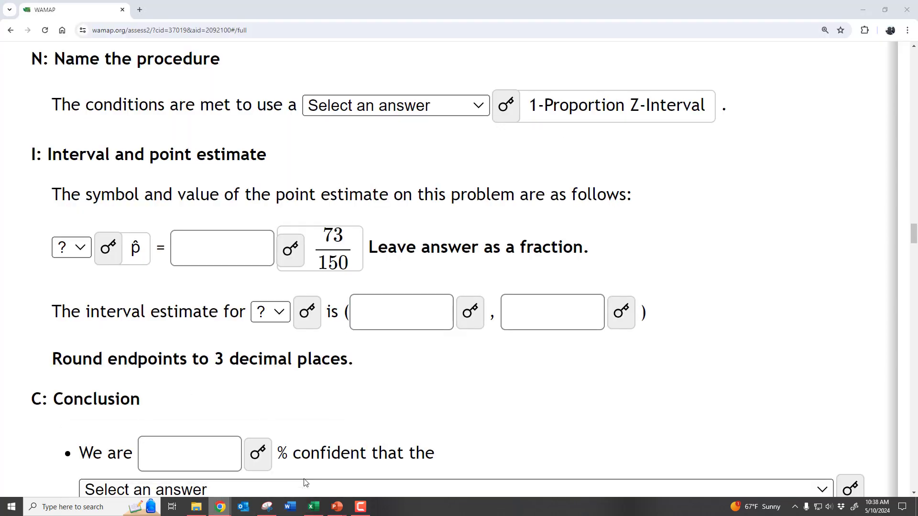
{"action": "scroll", "coordinate": [265, 287], "scroll_direction": "up", "scroll_amount": 20}
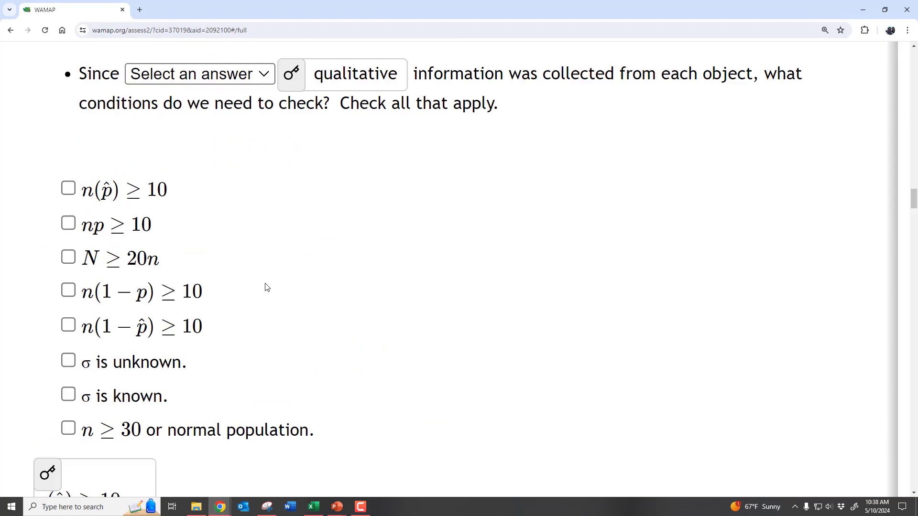
{"action": "scroll", "coordinate": [265, 287], "scroll_direction": "up", "scroll_amount": 6}
{"action": "scroll", "coordinate": [266, 287], "scroll_direction": "down", "scroll_amount": 1}
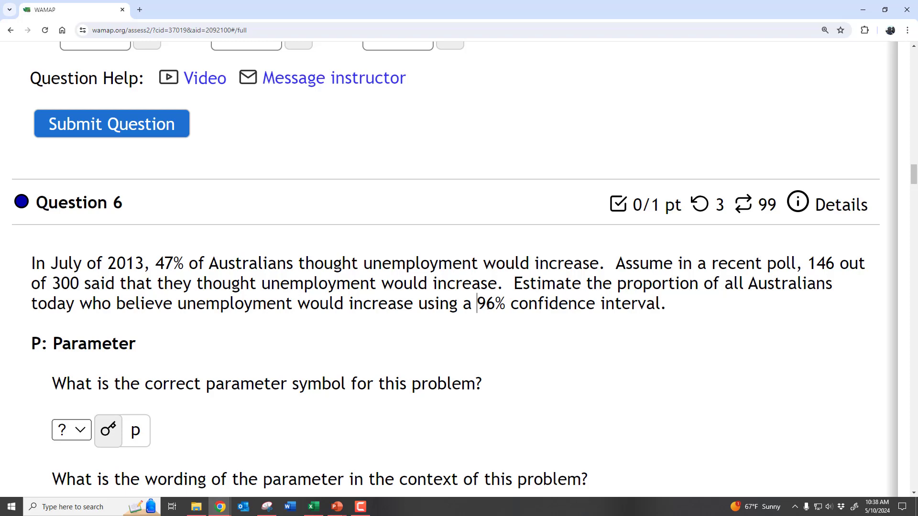
{"action": "left_click_drag", "start_coordinate": [477, 303], "coordinate": [506, 304]}
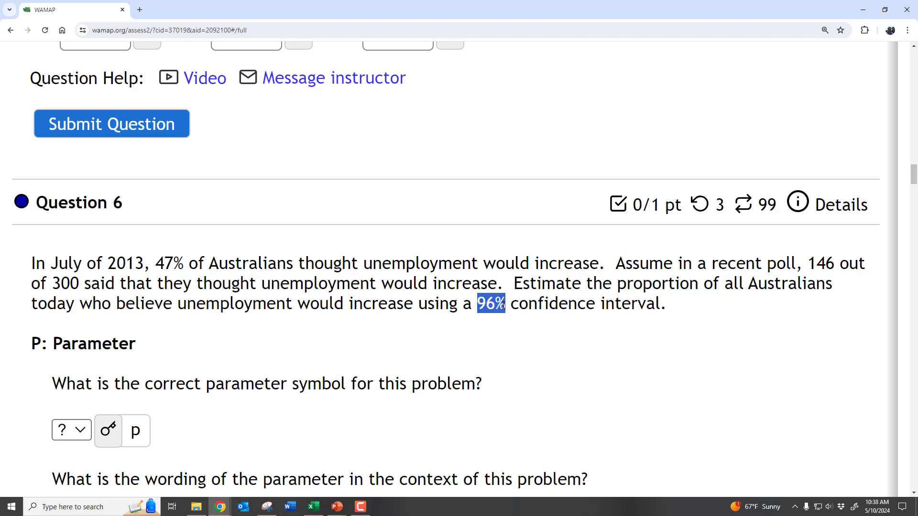
{"action": "left_click", "coordinate": [314, 506]}
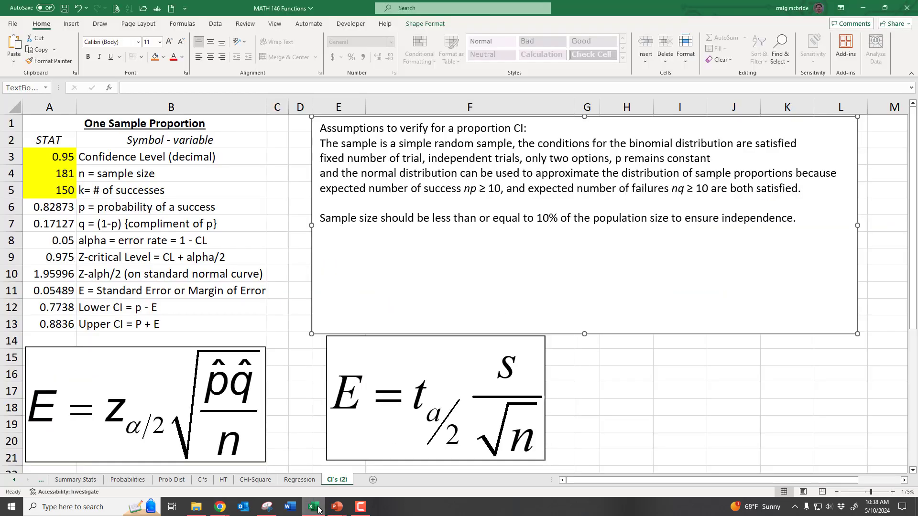
- Set the One Sample Proportion inputs to confidence level .96, sample size 300 and 146 successes
{"action": "left_click", "coordinate": [61, 164]}
{"action": "type", "text": ".96"}
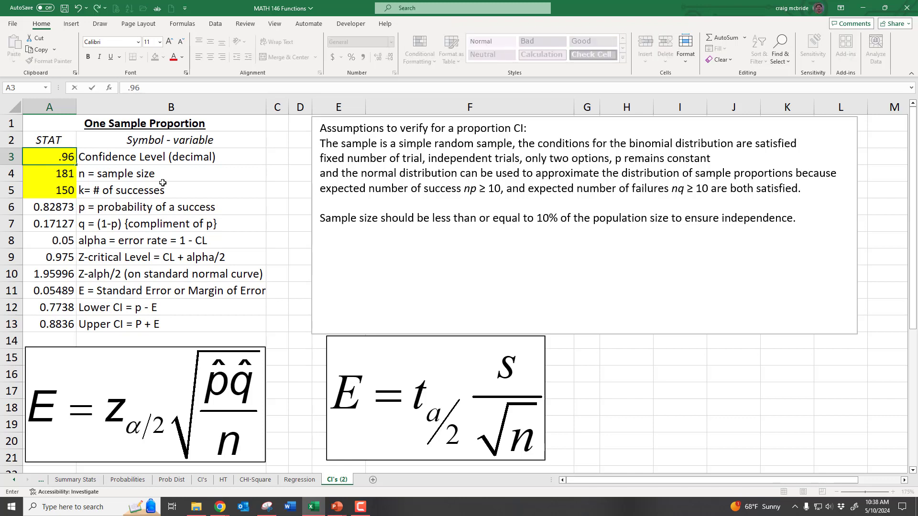
{"action": "key", "text": "Return"}
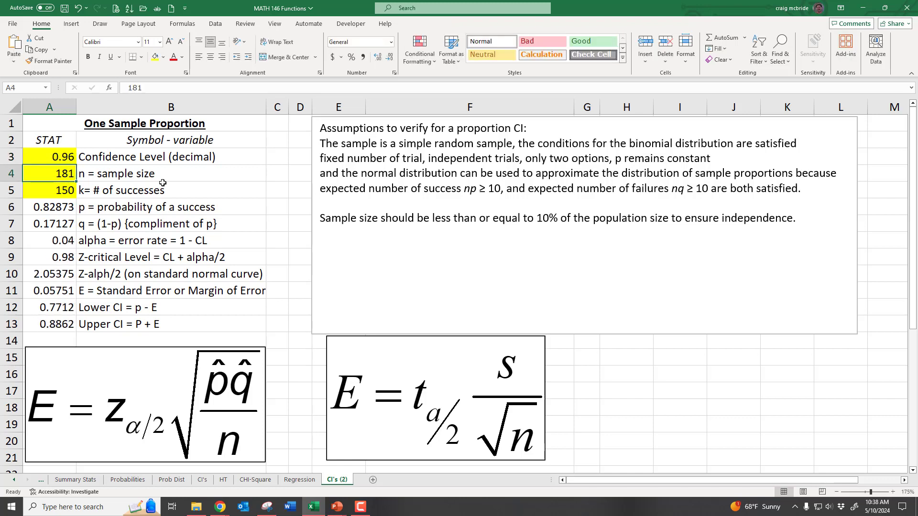
{"action": "type", "text": "300"}
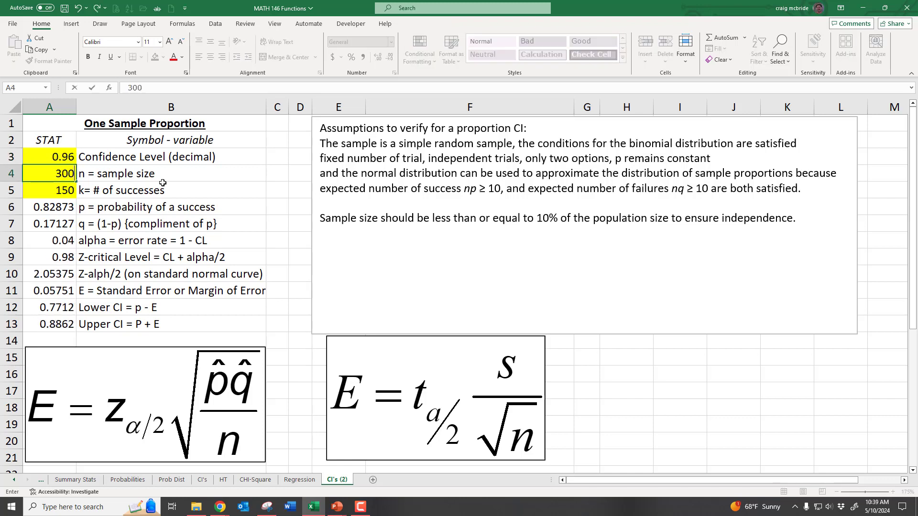
{"action": "key", "text": "Return"}
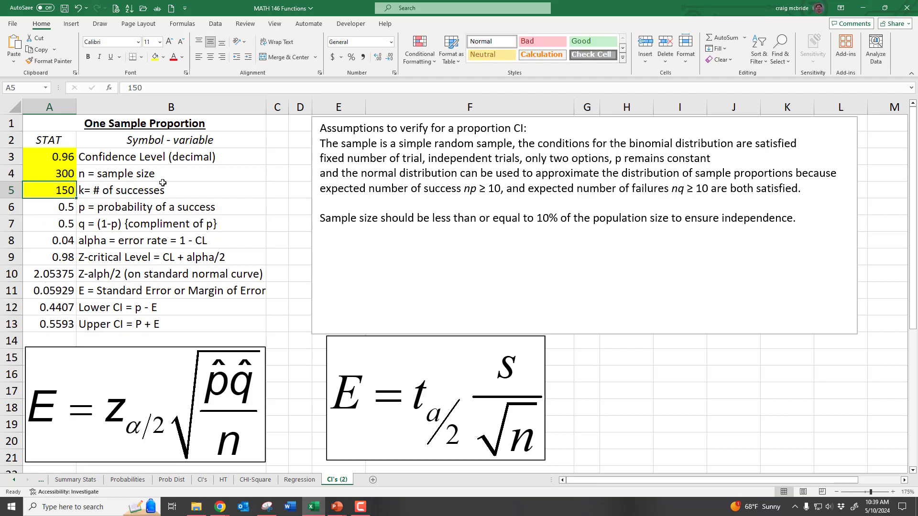
{"action": "type", "text": "146"}
{"action": "key", "text": "Return"}
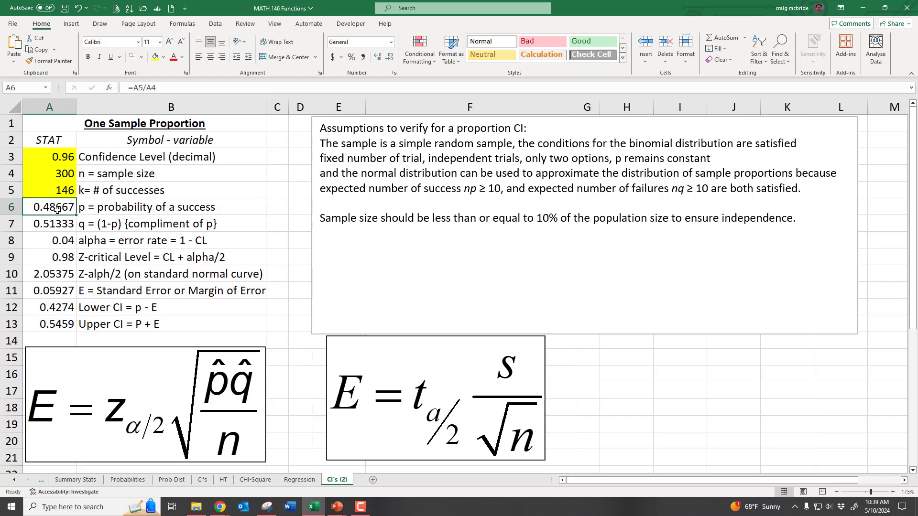
- Examine the formulas for p and q in cells A6 and A7, leaving both unchanged
{"action": "left_click_drag", "start_coordinate": [160, 87], "coordinate": [126, 87]}
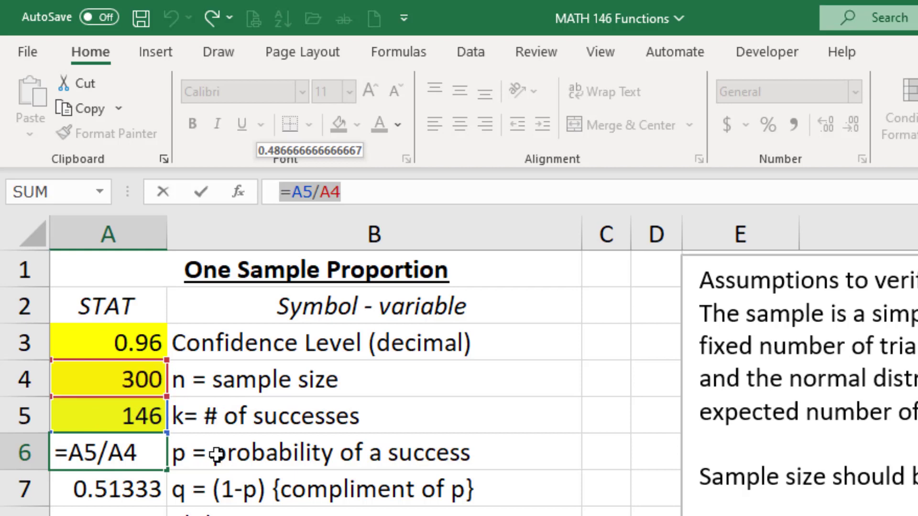
{"action": "key", "text": "Return"}
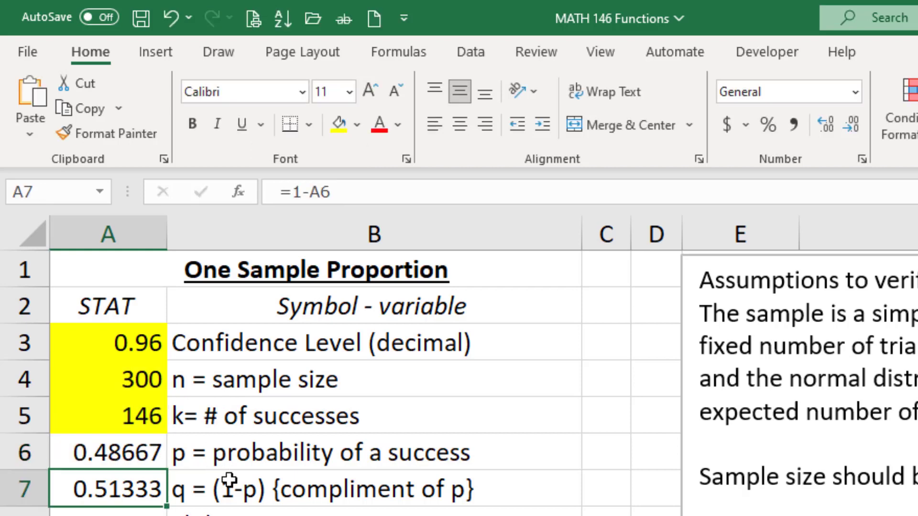
{"action": "left_click_drag", "start_coordinate": [353, 194], "coordinate": [281, 192]}
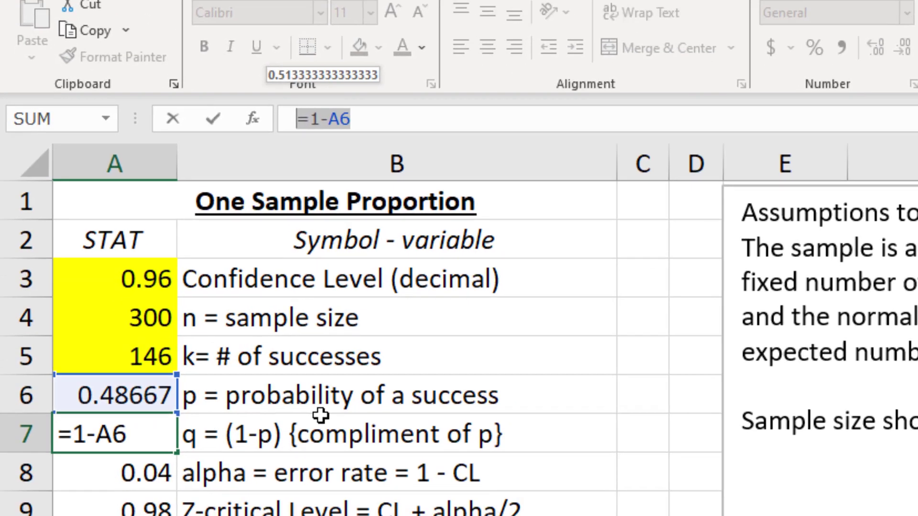
{"action": "key", "text": "Return"}
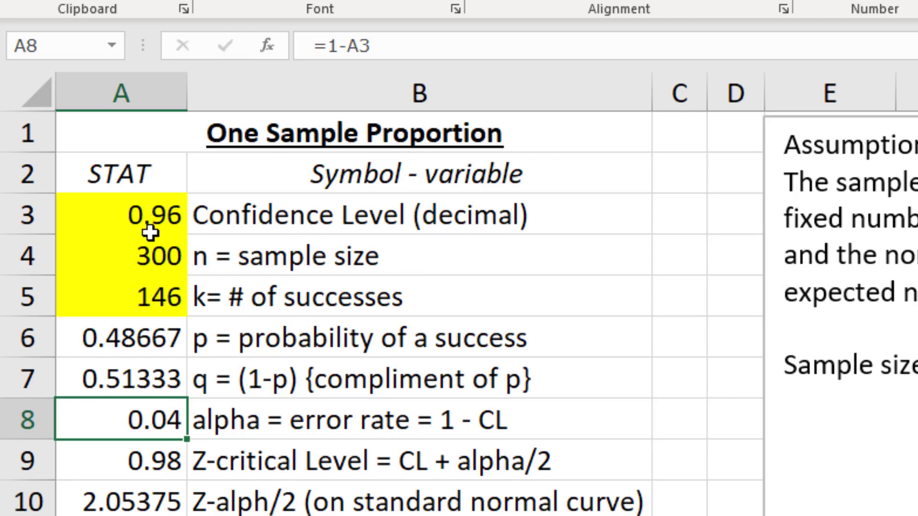
- Examine the confidence level cell and the Z-critical Level formula in A9 with the cells it references
{"action": "left_click", "coordinate": [150, 217]}
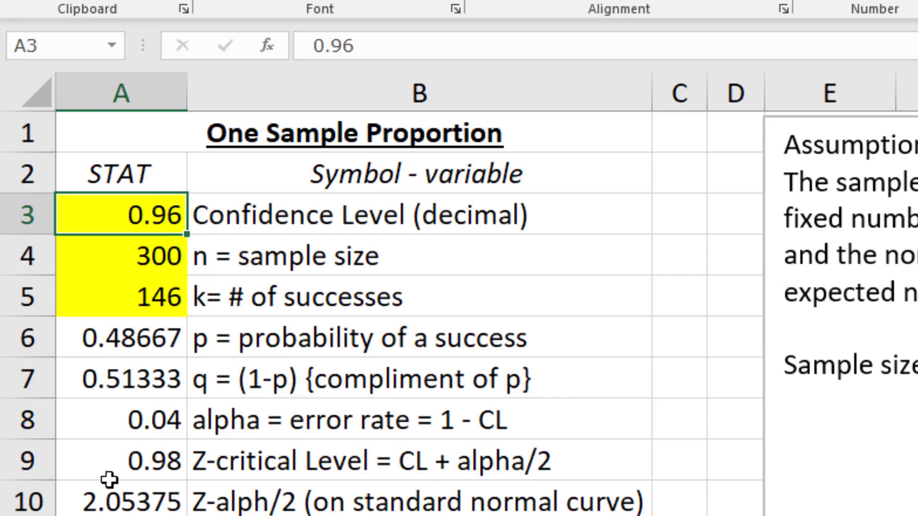
{"action": "left_click", "coordinate": [123, 459]}
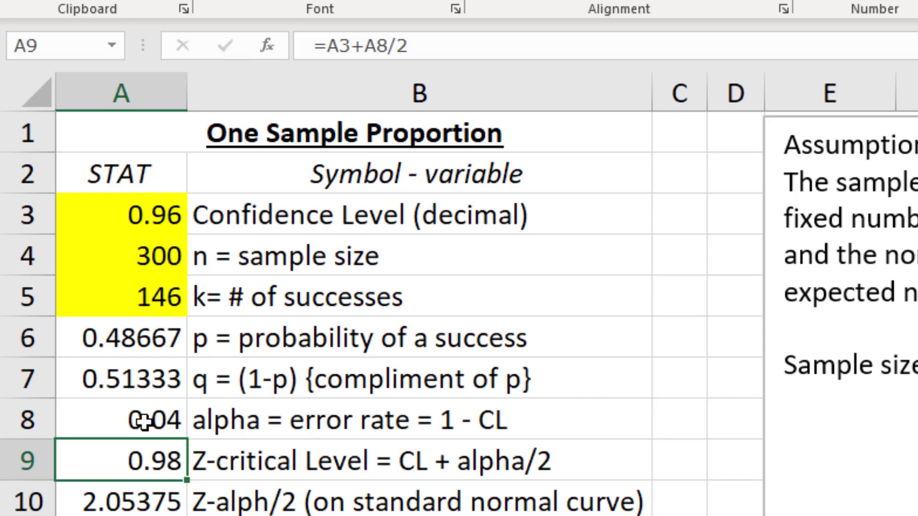
{"action": "left_click_drag", "start_coordinate": [416, 47], "coordinate": [305, 45]}
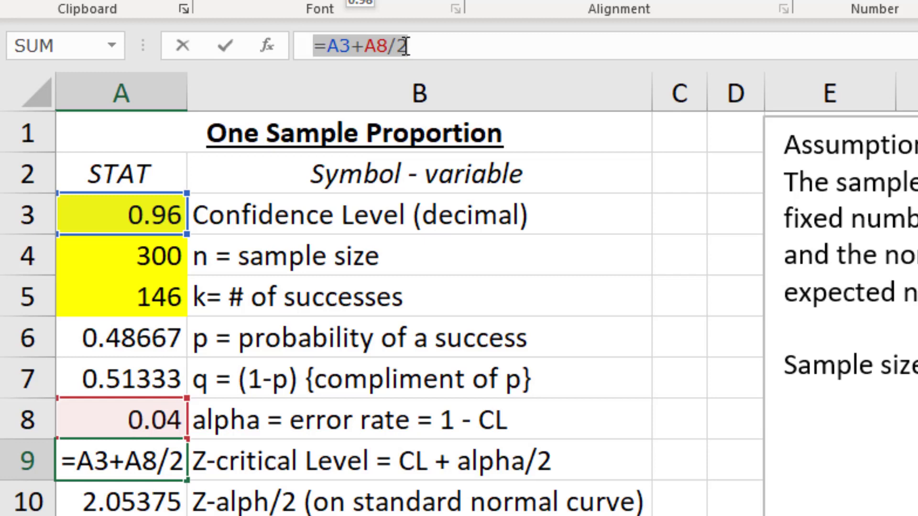
{"action": "key", "text": "Return"}
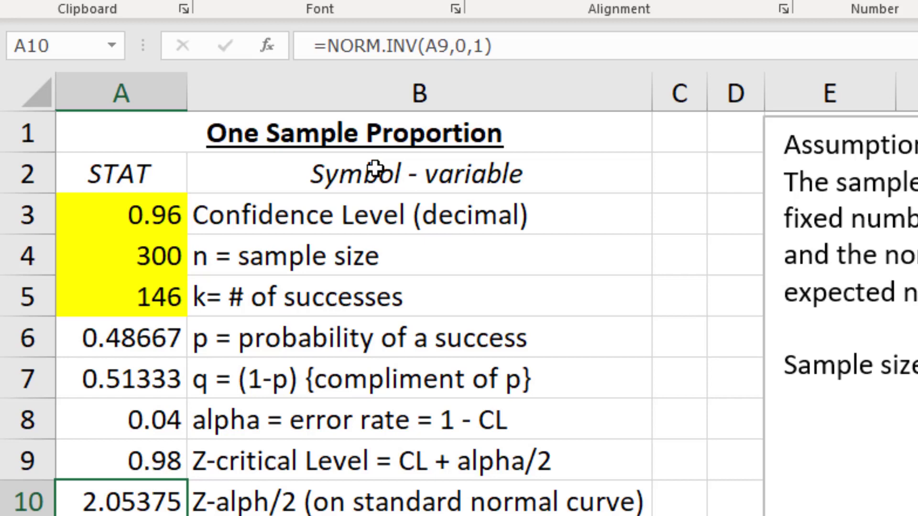
- Examine the NORM.INV formula for the critical z-value in A10 and the margin of error formula in A11
{"action": "left_click", "coordinate": [495, 47]}
{"action": "left_click_drag", "start_coordinate": [492, 46], "coordinate": [287, 42]}
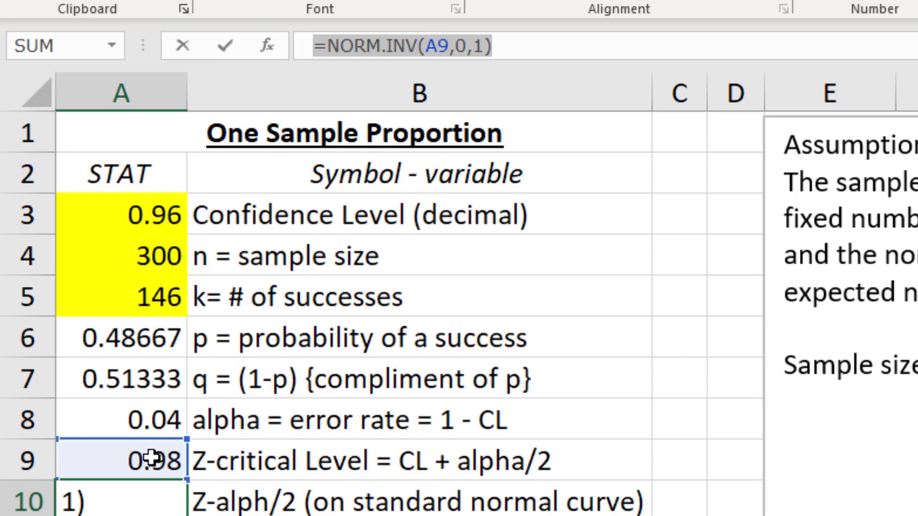
{"action": "key", "text": "Return"}
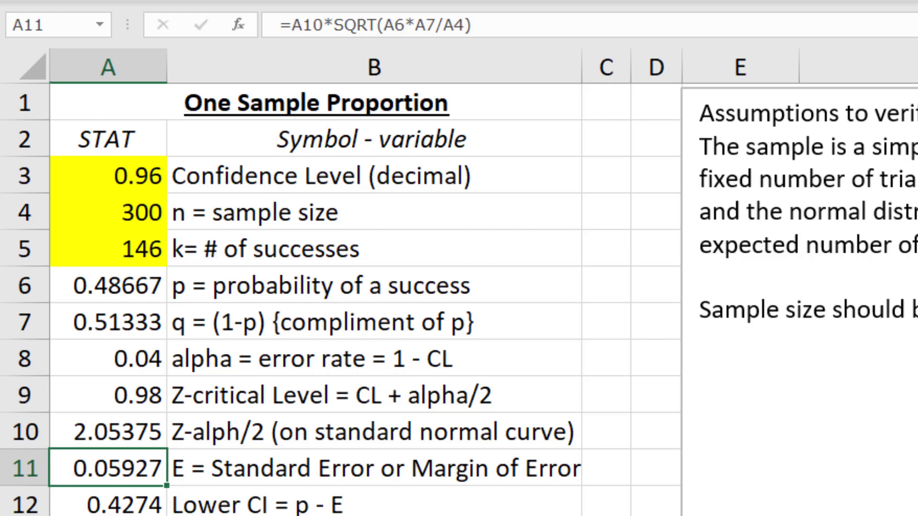
{"action": "left_click_drag", "start_coordinate": [485, 25], "coordinate": [263, 25]}
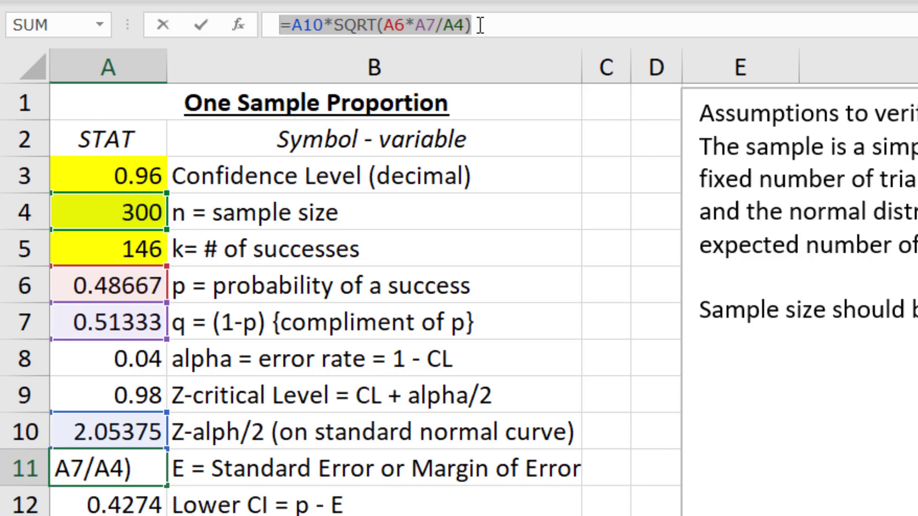
{"action": "key", "text": "Return"}
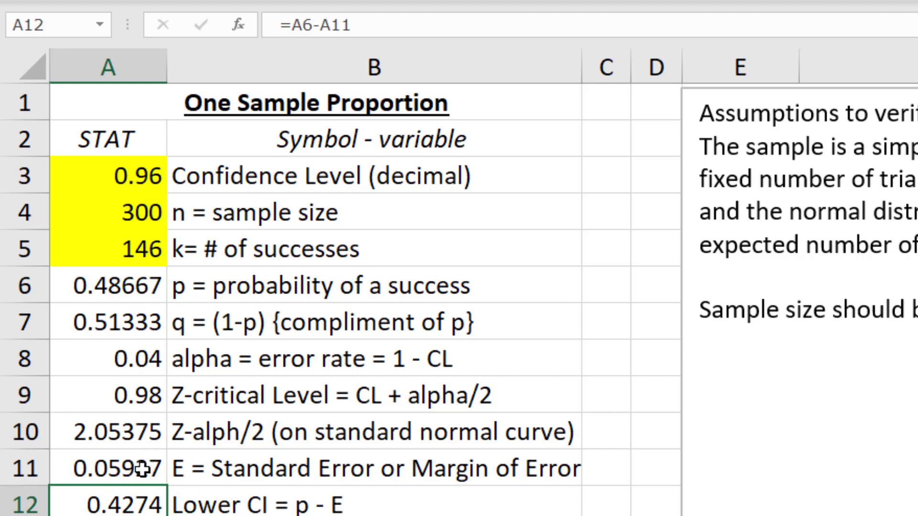
- Examine the formulas for the lower and upper confidence limits in A12 and A13
{"action": "left_click", "coordinate": [353, 25]}
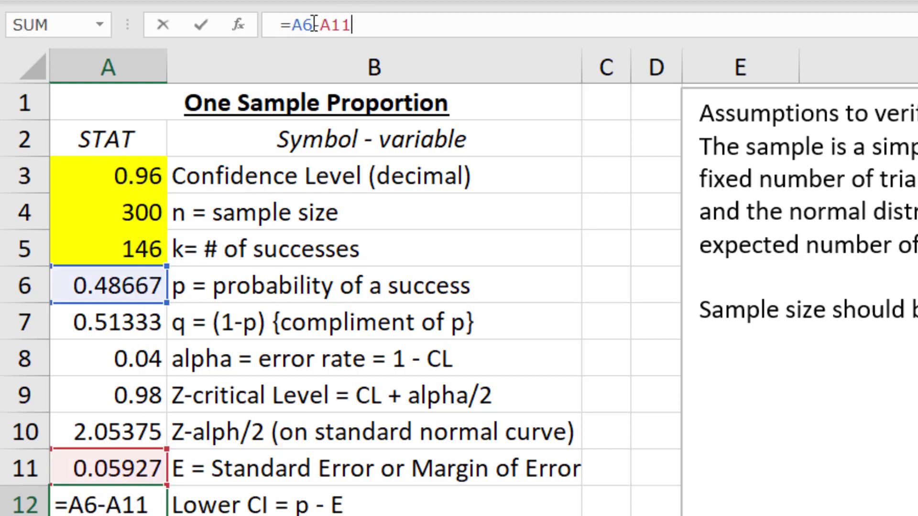
{"action": "left_click_drag", "start_coordinate": [353, 25], "coordinate": [273, 23]}
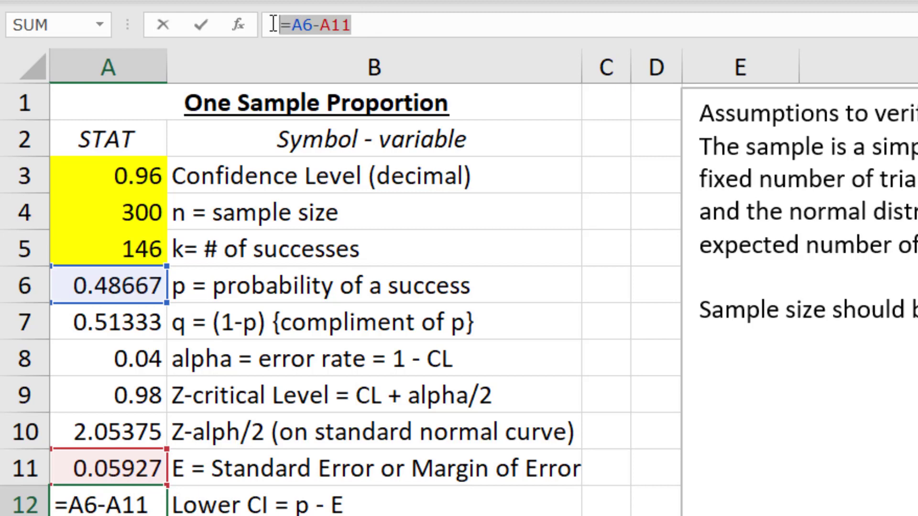
{"action": "key", "text": "Return"}
{"action": "key", "text": "F2"}
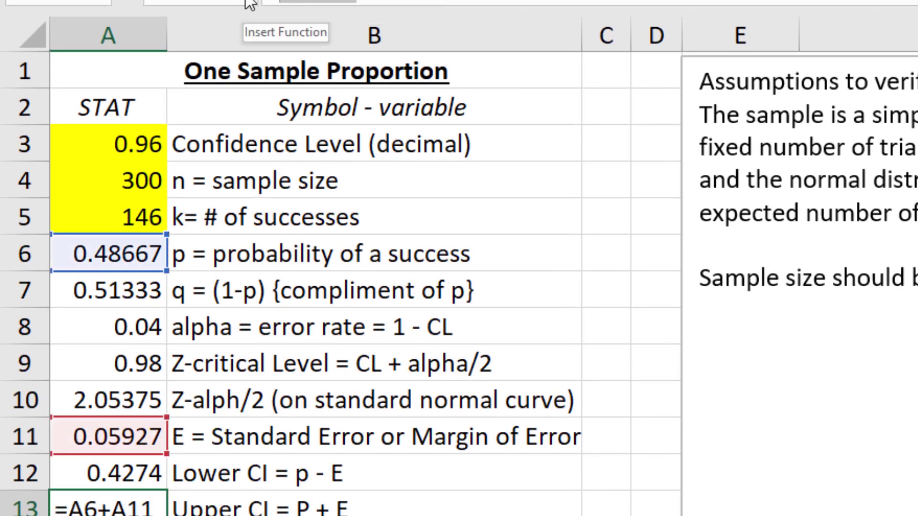
{"action": "key", "text": "Return"}
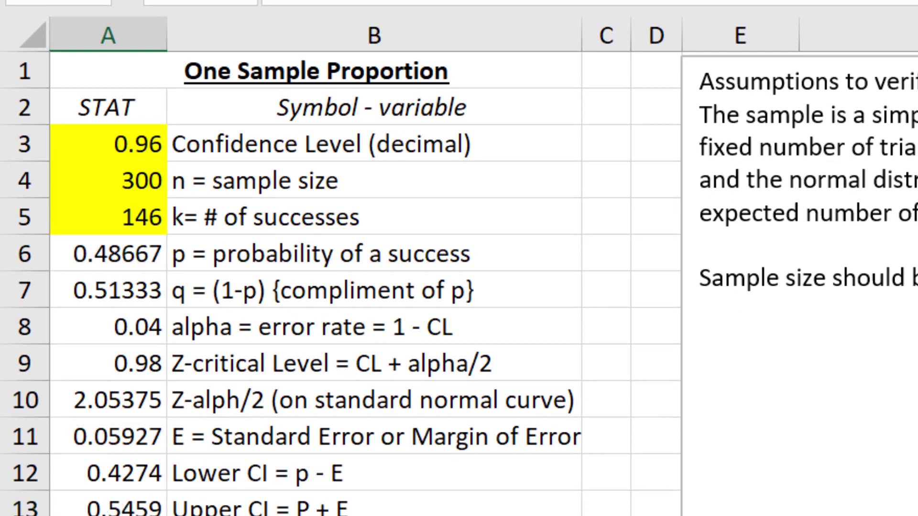
- Try showing the Lower CI value in A12 with more and fewer decimal places
{"action": "left_click", "coordinate": [129, 472]}
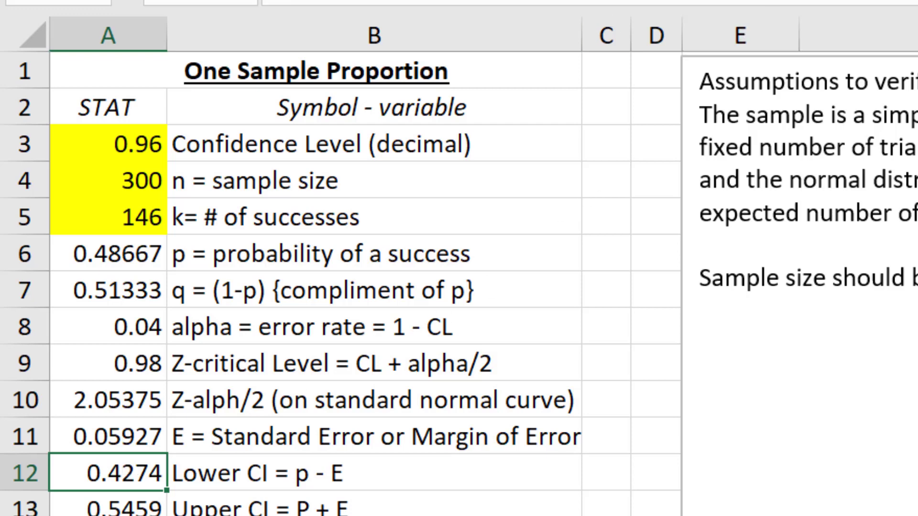
{"action": "key", "text": "alt+h"}
{"action": "key", "text": "0"}
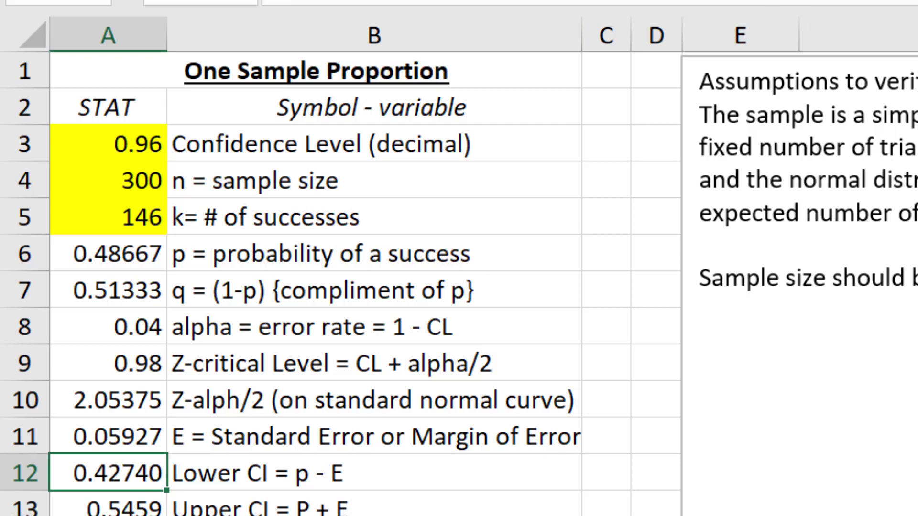
{"action": "key", "text": "alt+h"}
{"action": "key", "text": "9"}
{"action": "key", "text": "alt+h"}
{"action": "key", "text": "9"}
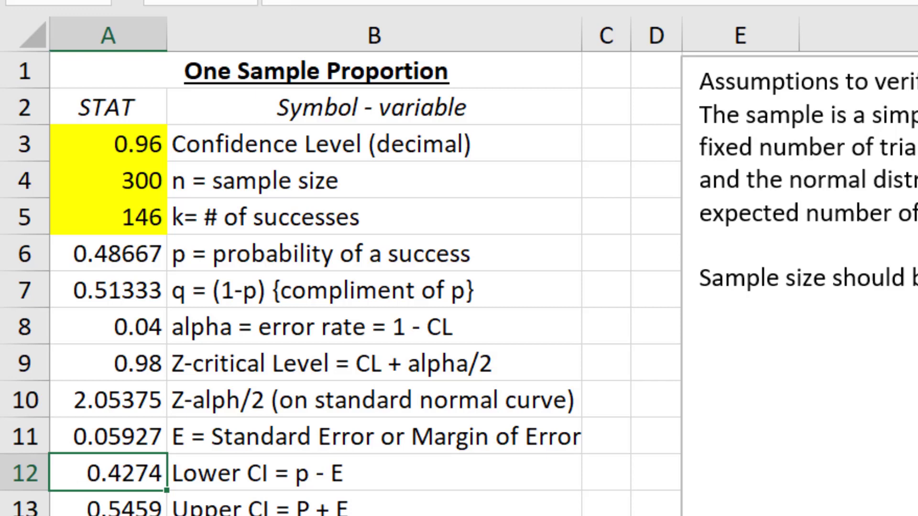
{"action": "key", "text": "alt+h"}
{"action": "key", "text": "0"}
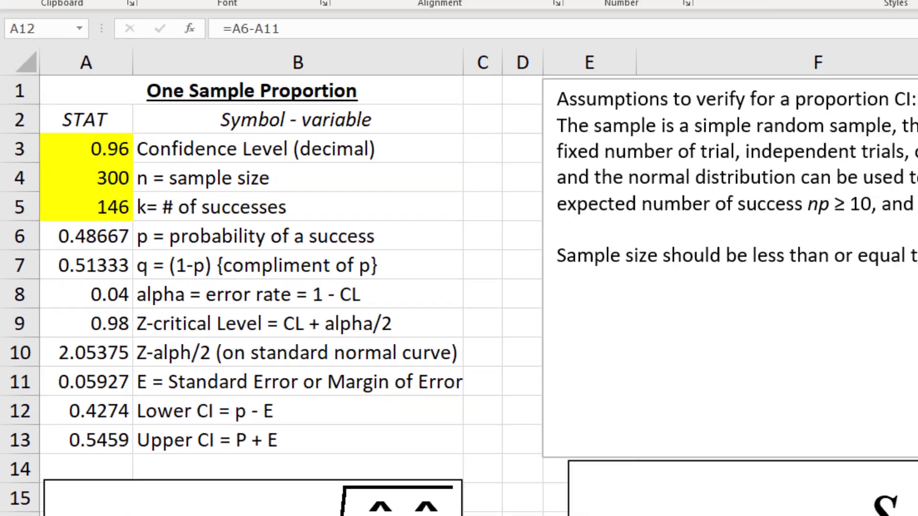
- Check the rounding instruction for the interval endpoints on the WAMAP page in Chrome, and return to the Excel workbook
{"action": "mouse_move", "coordinate": [221, 506]}
{"action": "left_click", "coordinate": [323, 479]}
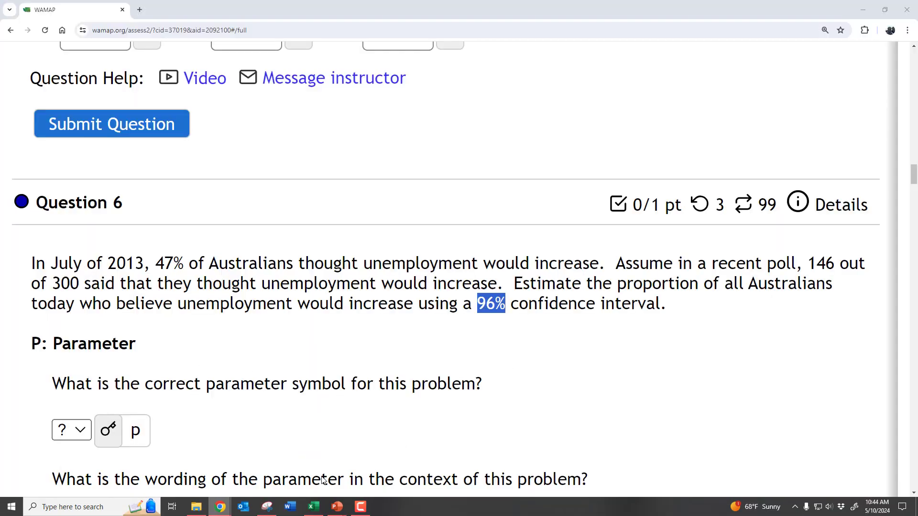
{"action": "scroll", "coordinate": [298, 430], "scroll_direction": "down", "scroll_amount": 20}
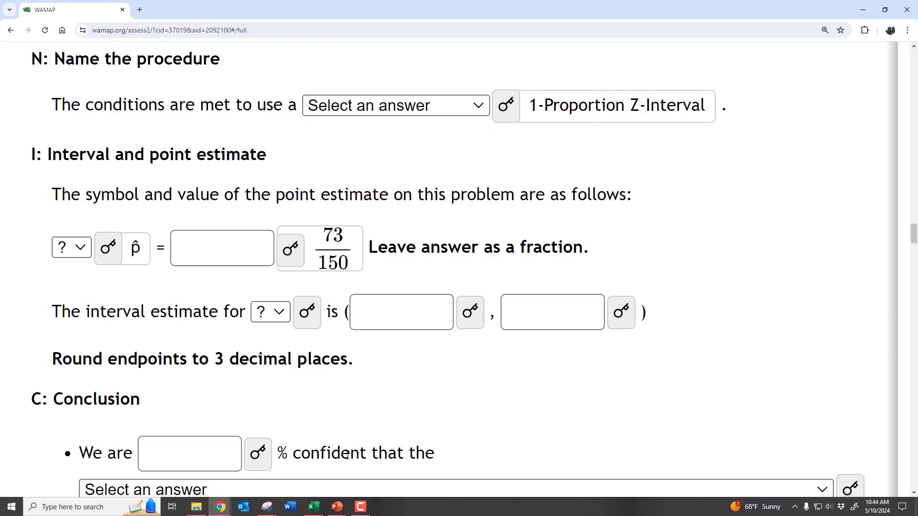
{"action": "left_click", "coordinate": [314, 507]}
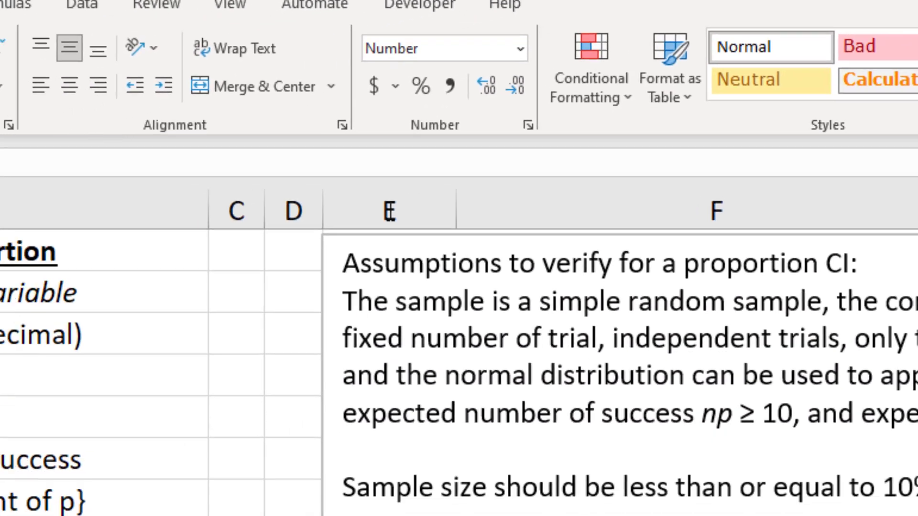
- Format the Lower CI and Upper CI values in A12 and A13 to three decimal places
{"action": "left_click", "coordinate": [515, 85]}
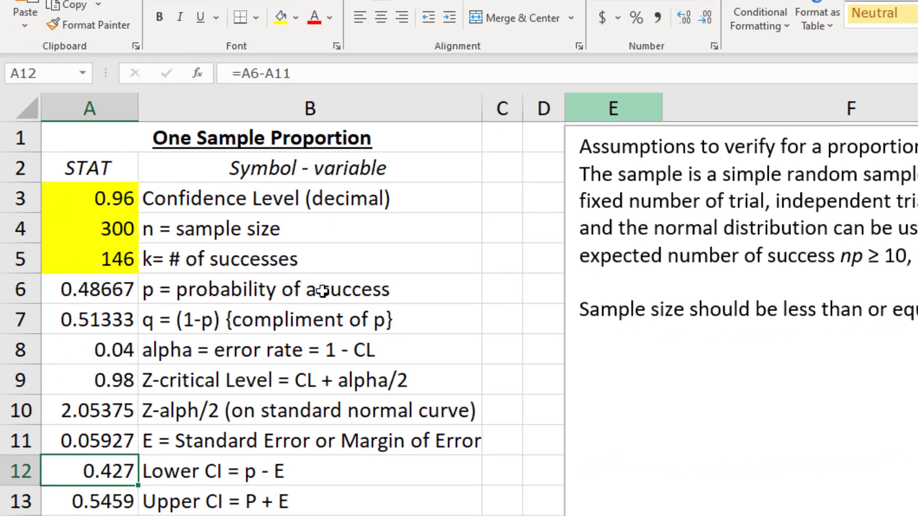
{"action": "left_click", "coordinate": [112, 507]}
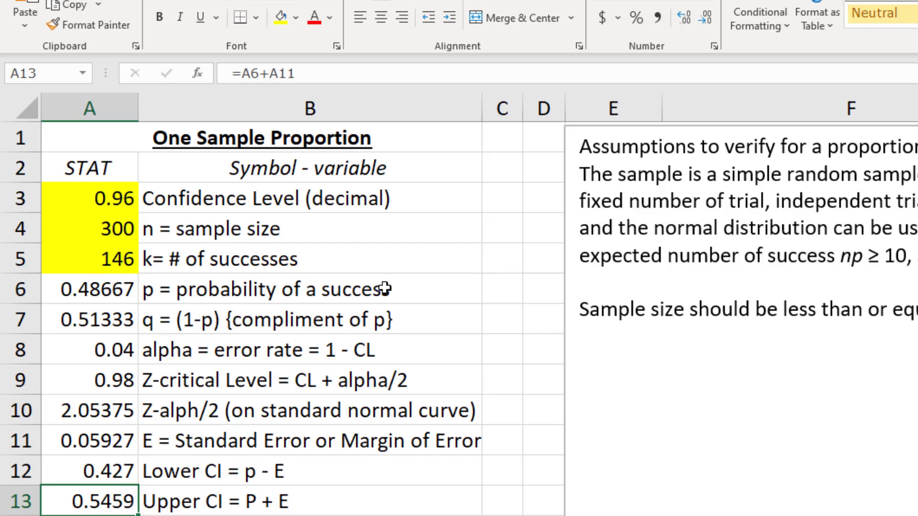
{"action": "left_click", "coordinate": [705, 19]}
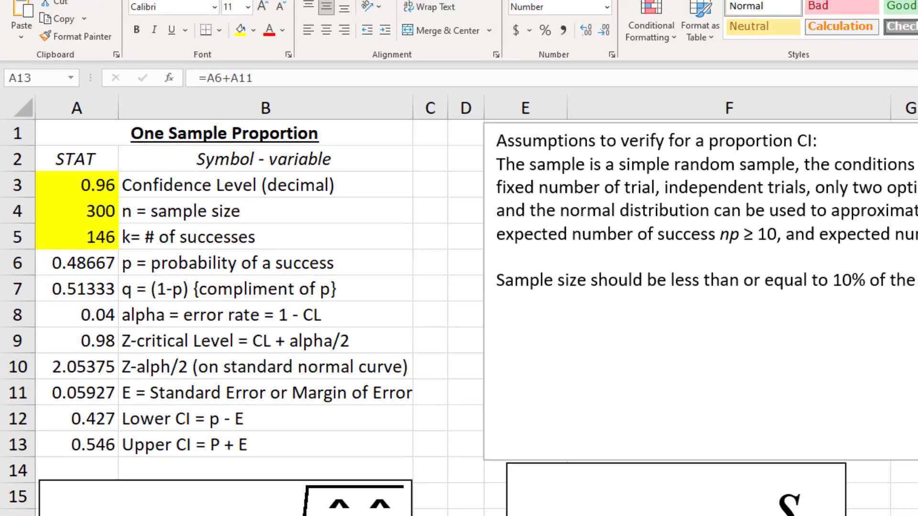
- Switch to the WAMAP page in Chrome and reveal the answers for both endpoints of the interval estimate
{"action": "mouse_move", "coordinate": [220, 507]}
{"action": "left_click", "coordinate": [320, 486]}
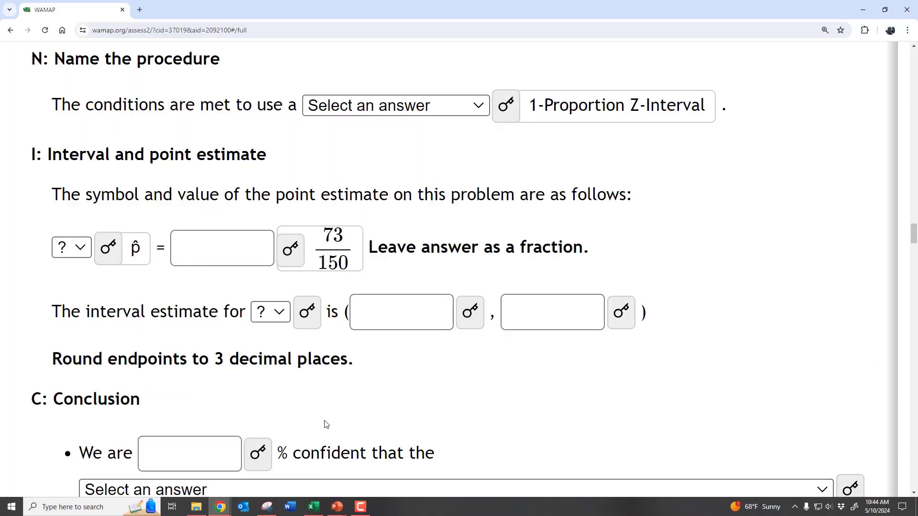
{"action": "left_click", "coordinate": [471, 317]}
{"action": "left_click", "coordinate": [677, 319]}
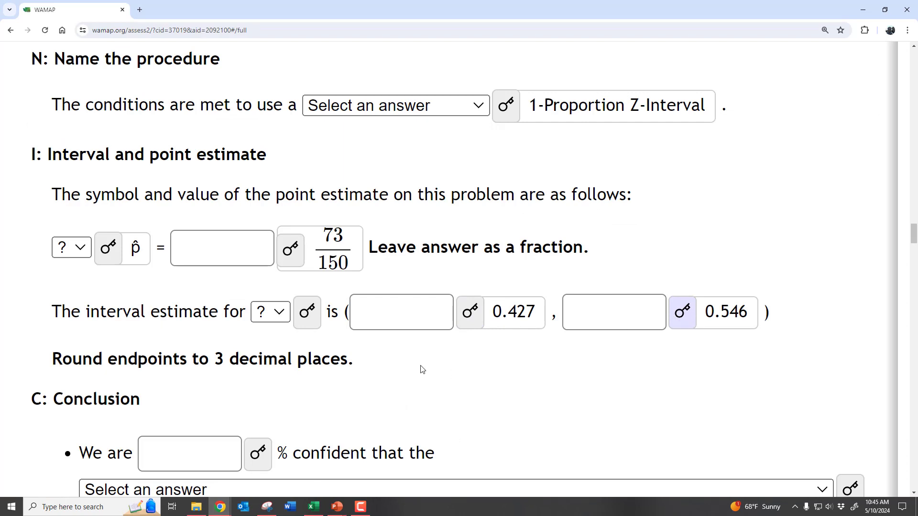
- Reveal the answers for the confidence level and the parameter description in the Conclusion, and highlight the wording about all Australians today
{"action": "scroll", "coordinate": [422, 369], "scroll_direction": "down", "scroll_amount": 2}
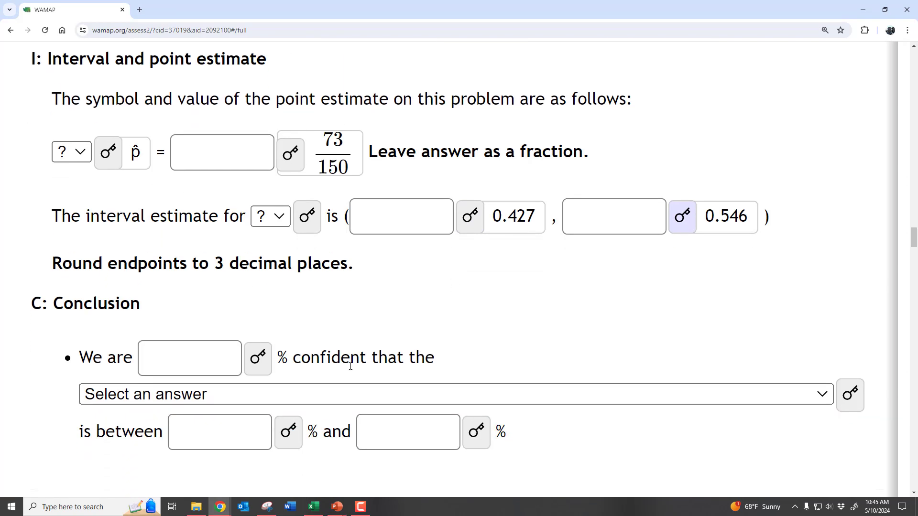
{"action": "left_click", "coordinate": [258, 358]}
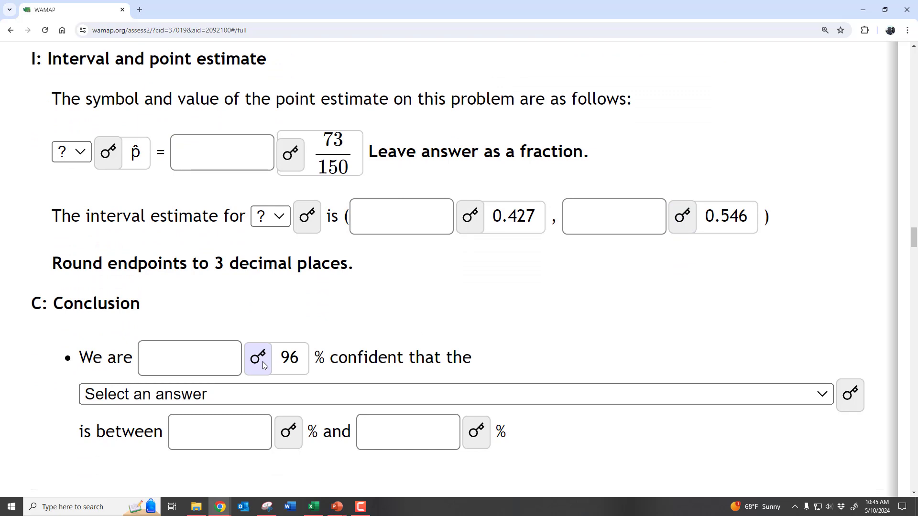
{"action": "left_click", "coordinate": [848, 395]}
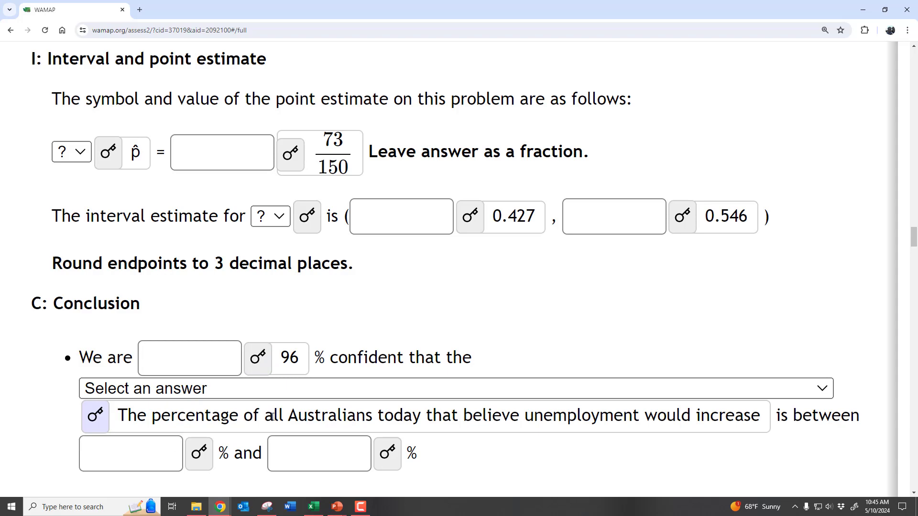
{"action": "left_click_drag", "start_coordinate": [273, 414], "coordinate": [417, 410]}
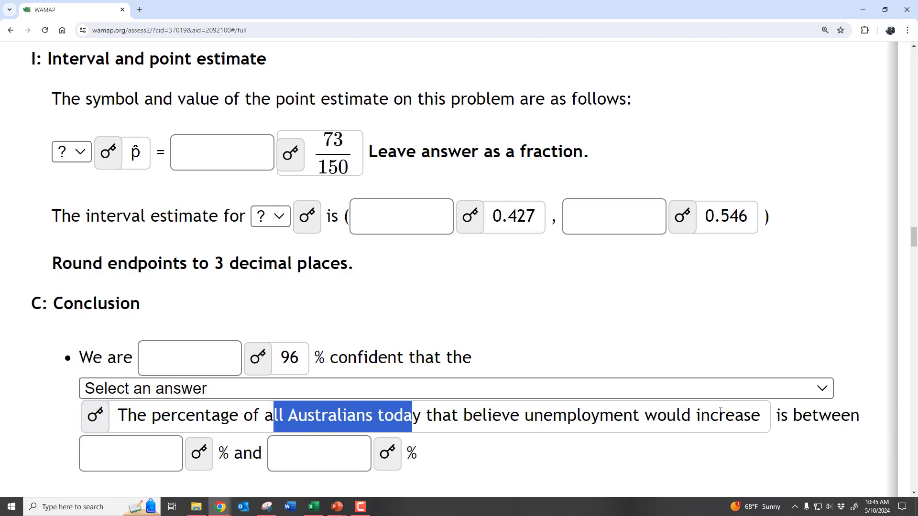
- Reveal the answers for the lower and upper percentages in the Conclusion, and switch back to the Excel workbook
{"action": "scroll", "coordinate": [721, 412], "scroll_direction": "down", "scroll_amount": 2}
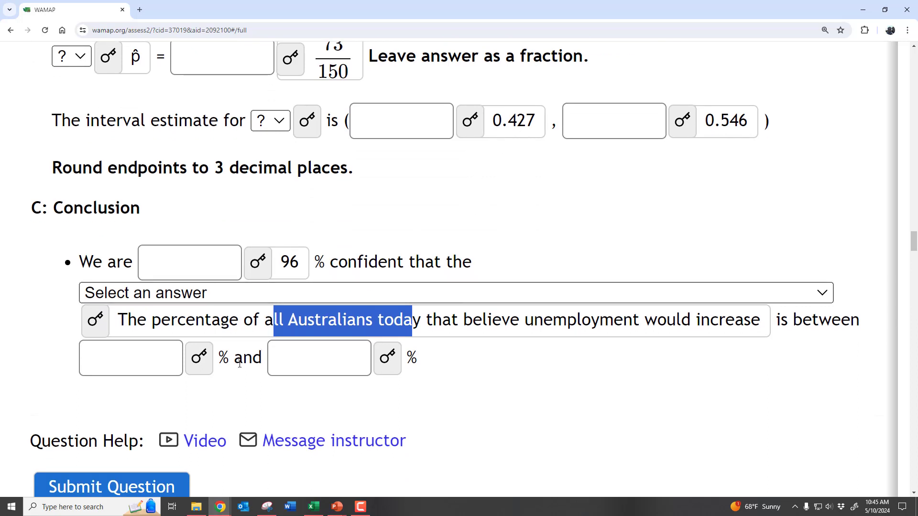
{"action": "left_click", "coordinate": [194, 364]}
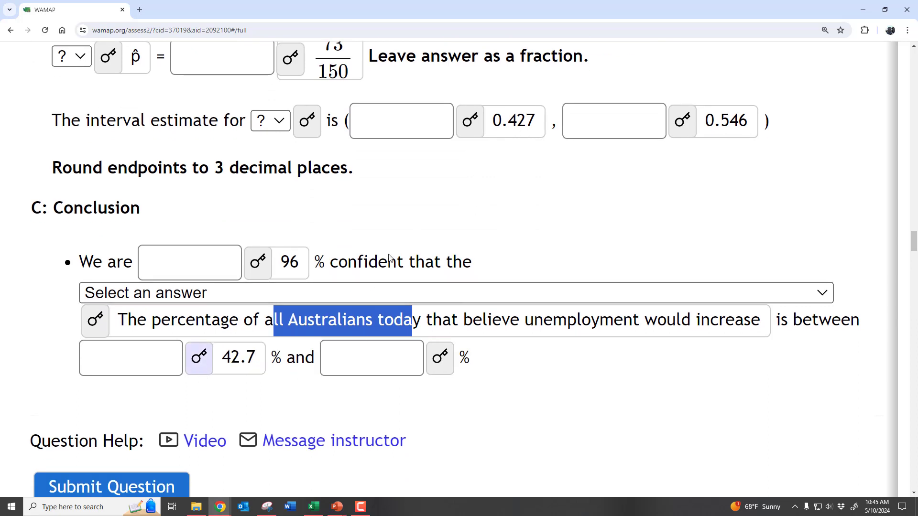
{"action": "left_click", "coordinate": [440, 363]}
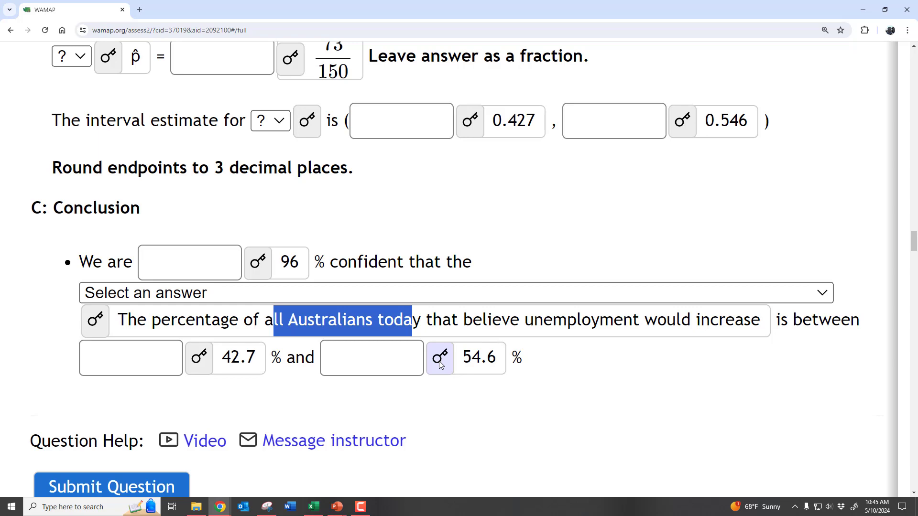
{"action": "left_click", "coordinate": [313, 506]}
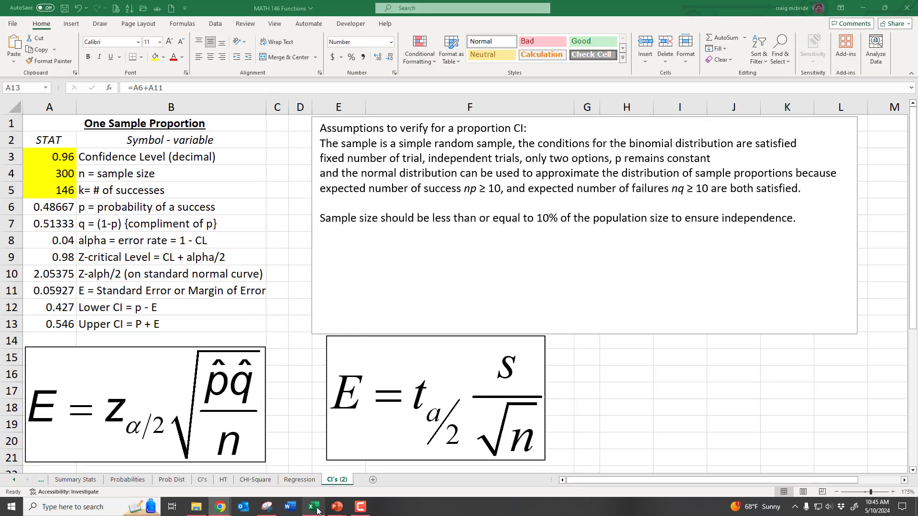